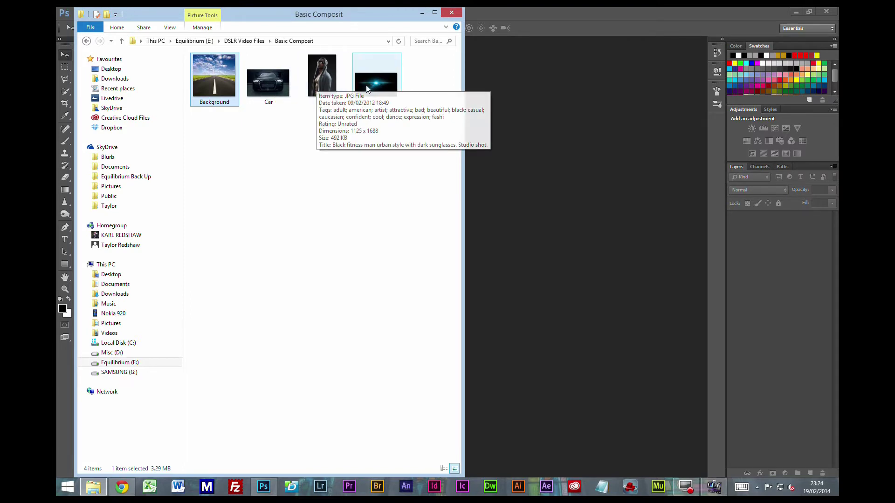
Open Background.jpg and add a Color Lookup layer using the Moonlight.3DL look
{"action": "double_click", "coordinate": [211, 90]}
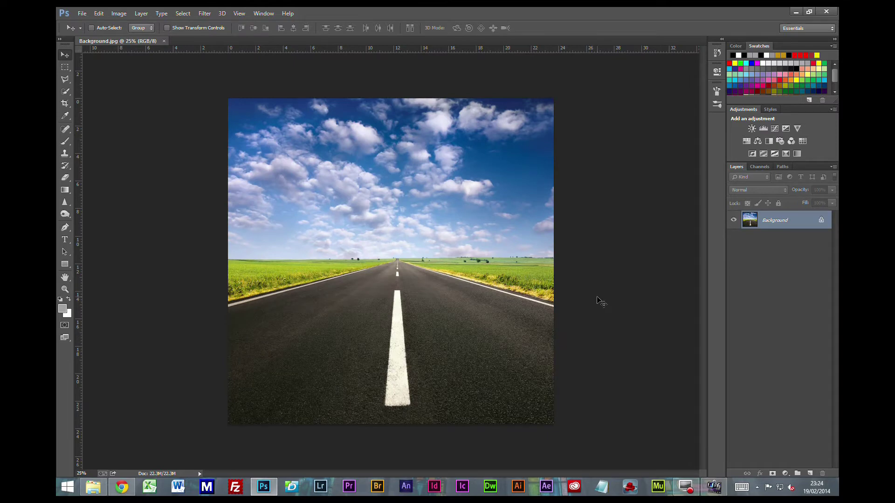
{"action": "scroll", "coordinate": [602, 301], "scroll_direction": "up", "scroll_amount": 1}
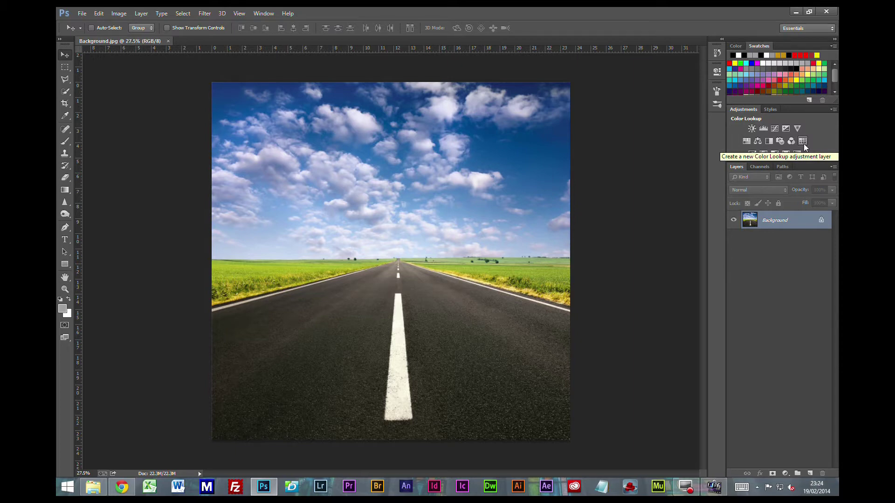
{"action": "left_click", "coordinate": [802, 141]}
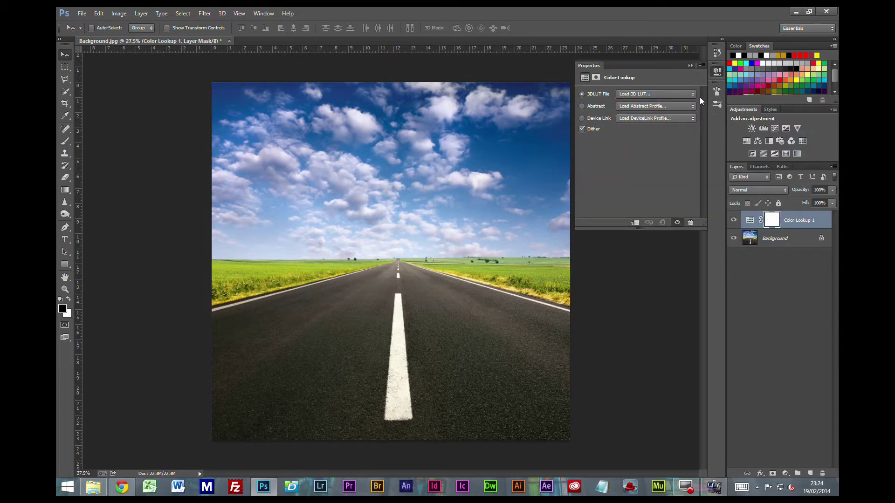
{"action": "left_click", "coordinate": [689, 95]}
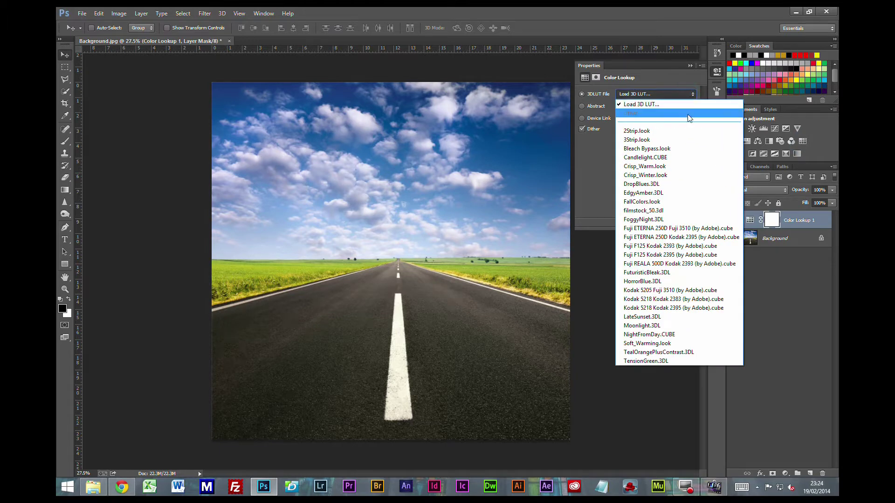
{"action": "left_click", "coordinate": [649, 326]}
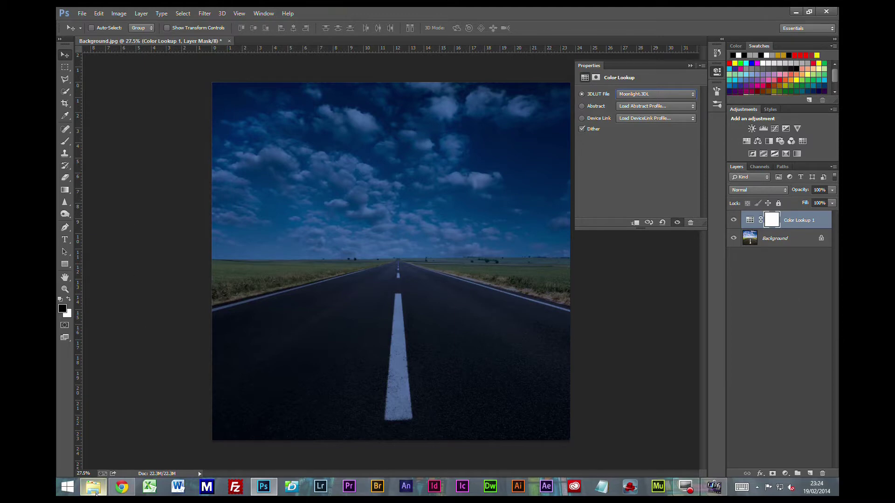
Open Car.jpg and Dude.jpg together from the image folder in File Explorer
{"action": "left_click", "coordinate": [93, 487]}
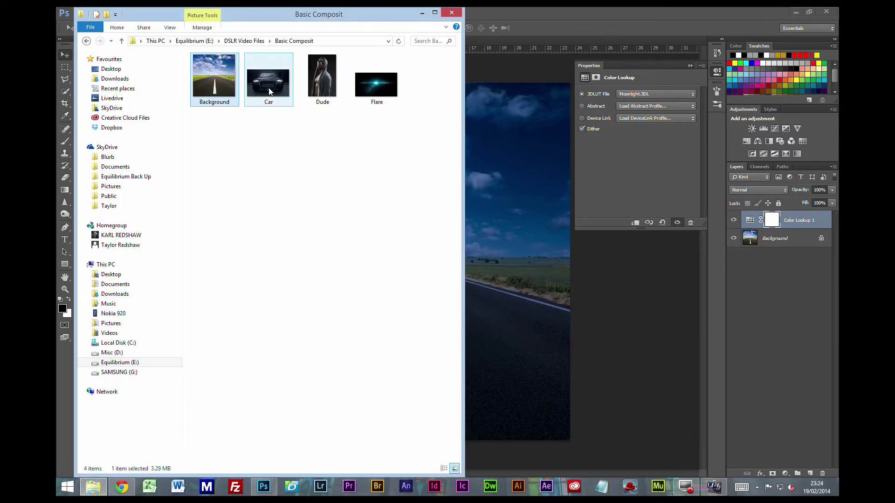
{"action": "left_click", "coordinate": [269, 90]}
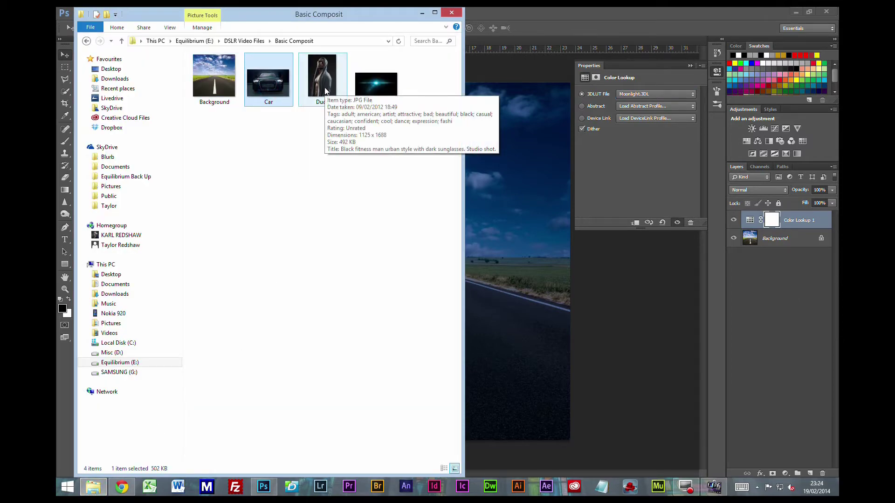
{"action": "left_click", "coordinate": [325, 91], "text": "ctrl"}
{"action": "right_click", "coordinate": [325, 91]}
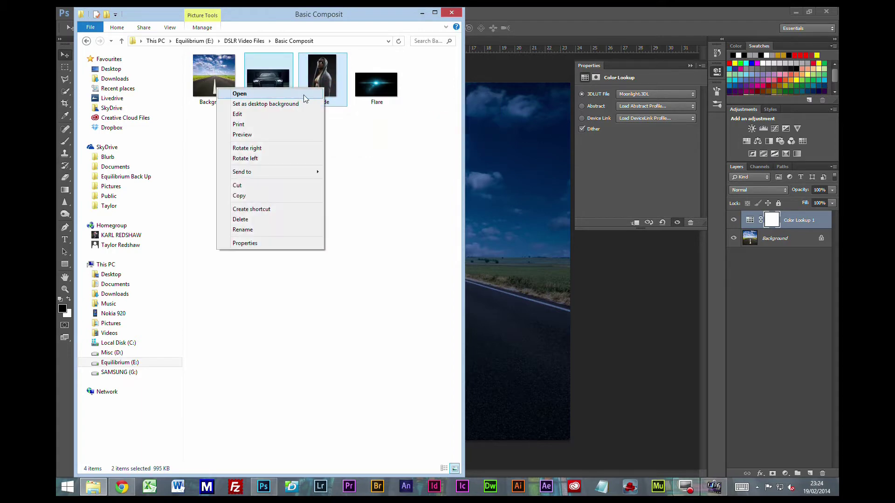
{"action": "left_click", "coordinate": [303, 94]}
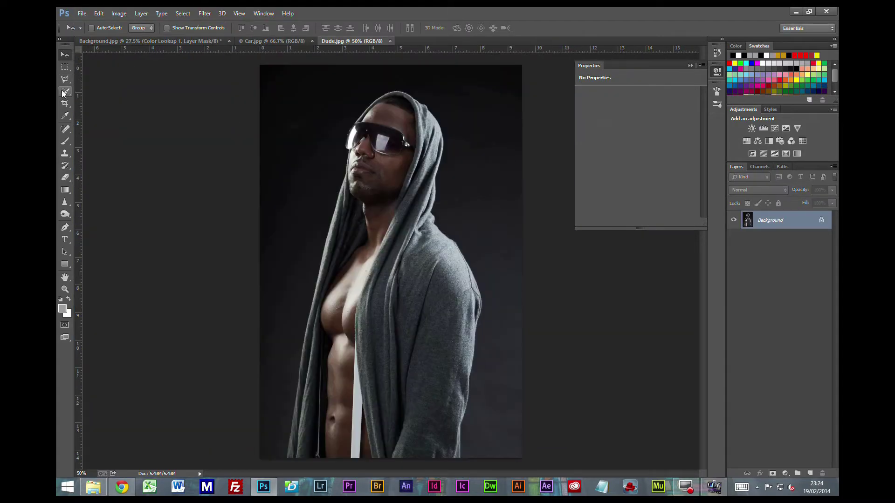
Quick-select the hooded man in Dude.jpg, filling the shoulder gap and extending around the sunglasses
{"action": "left_click", "coordinate": [65, 92]}
{"action": "mouse_move", "coordinate": [399, 113]}
{"action": "left_mouse_down"}
{"action": "mouse_move", "coordinate": [399, 102]}
{"action": "mouse_move", "coordinate": [428, 153]}
{"action": "mouse_move", "coordinate": [433, 141]}
{"action": "mouse_move", "coordinate": [458, 410]}
{"action": "mouse_move", "coordinate": [389, 163]}
{"action": "mouse_move", "coordinate": [345, 263]}
{"action": "mouse_move", "coordinate": [336, 364]}
{"action": "mouse_move", "coordinate": [303, 457]}
{"action": "mouse_move", "coordinate": [309, 400]}
{"action": "mouse_move", "coordinate": [324, 368]}
{"action": "left_mouse_up"}
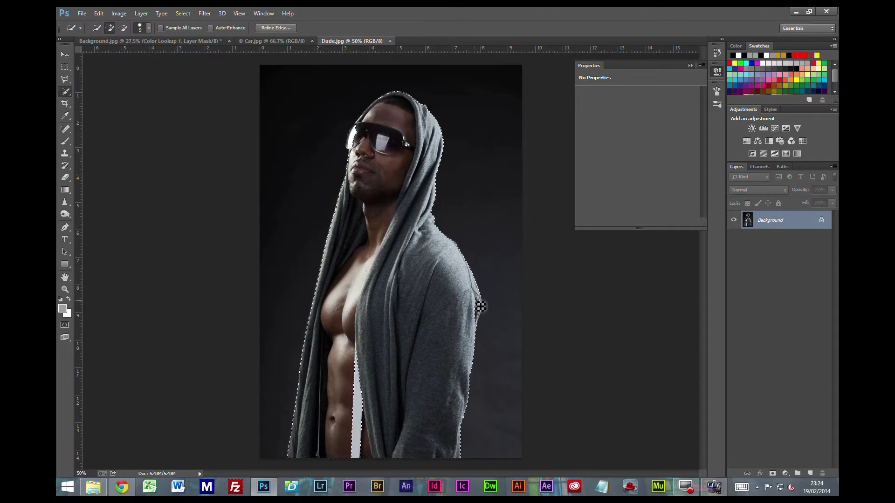
{"action": "left_click_drag", "start_coordinate": [481, 305], "coordinate": [479, 309]}
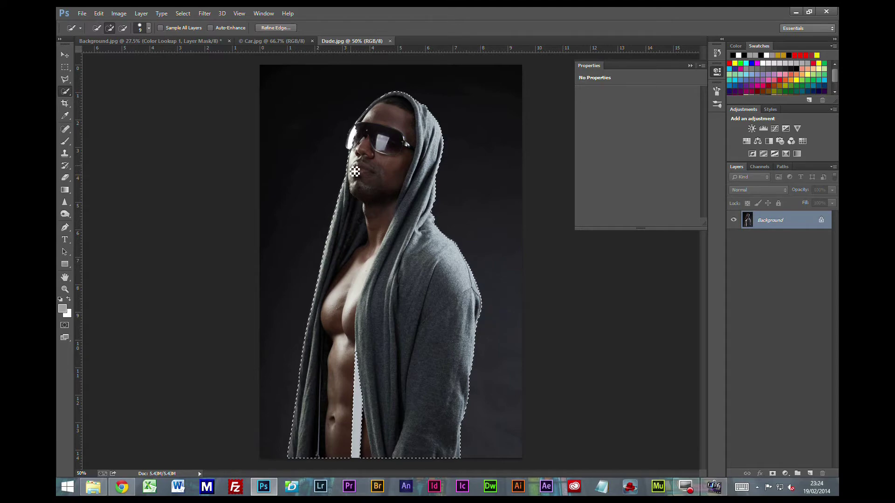
{"action": "scroll", "coordinate": [346, 144], "scroll_direction": "up", "scroll_amount": 2}
{"action": "scroll", "coordinate": [346, 144], "scroll_direction": "up", "scroll_amount": 5}
{"action": "mouse_move", "coordinate": [400, 97]}
{"action": "left_mouse_down"}
{"action": "mouse_move", "coordinate": [393, 124]}
{"action": "mouse_move", "coordinate": [392, 110]}
{"action": "mouse_move", "coordinate": [385, 113]}
{"action": "mouse_move", "coordinate": [370, 171]}
{"action": "mouse_move", "coordinate": [368, 156]}
{"action": "left_mouse_up"}
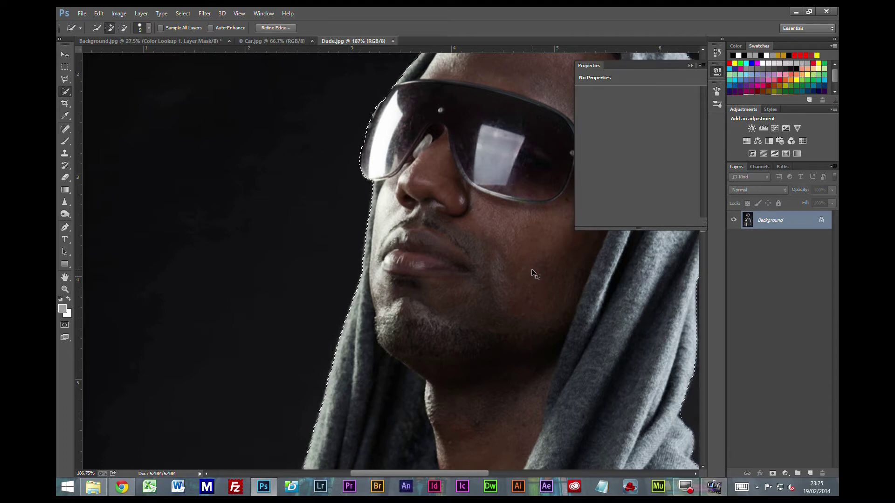
Paste the hooded man into Background.jpg and move him to the road's lower right
{"action": "left_click", "coordinate": [112, 41]}
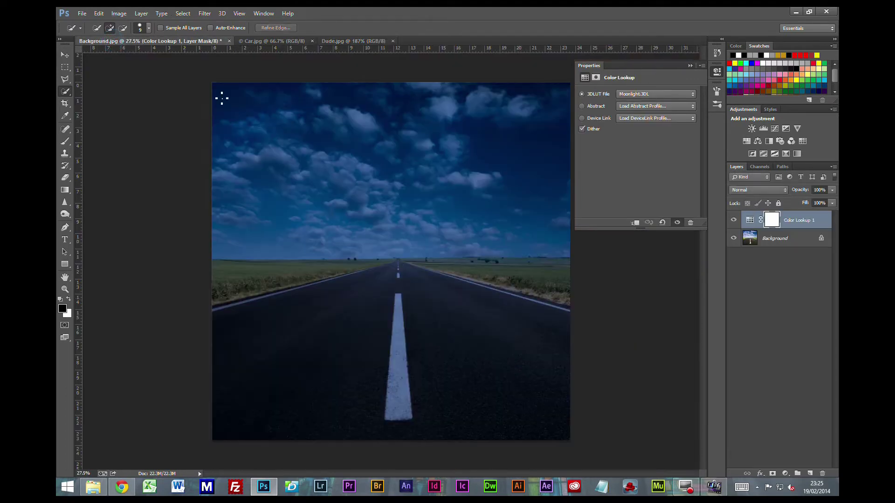
{"action": "key", "text": "ctrl+v"}
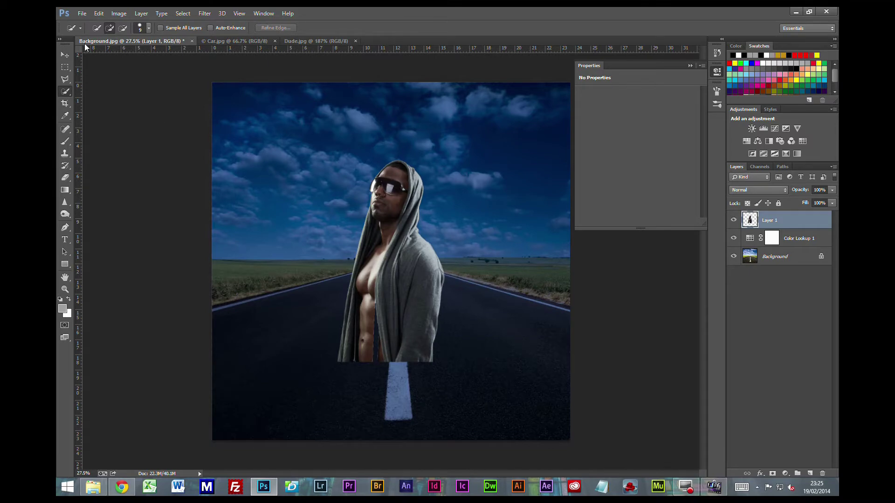
{"action": "key", "text": "ctrl+t"}
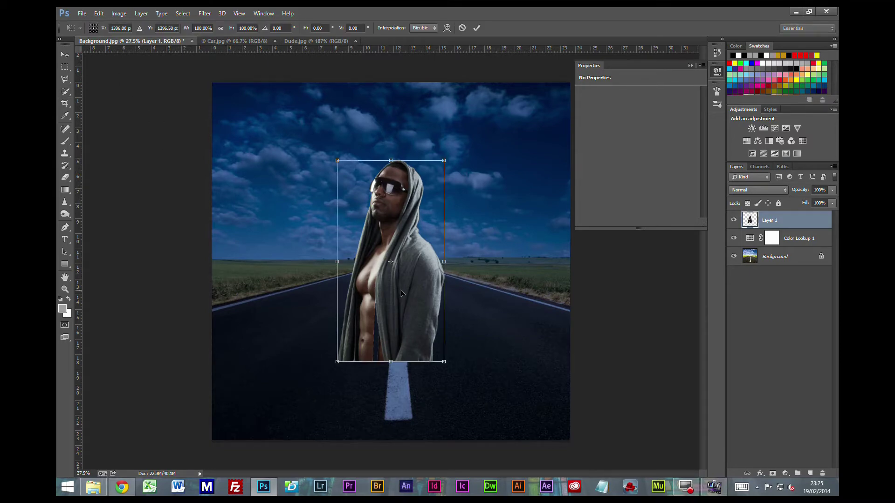
{"action": "left_click_drag", "start_coordinate": [400, 293], "coordinate": [501, 370]}
{"action": "left_click_drag", "start_coordinate": [501, 370], "coordinate": [504, 370]}
{"action": "left_click", "coordinate": [807, 351]}
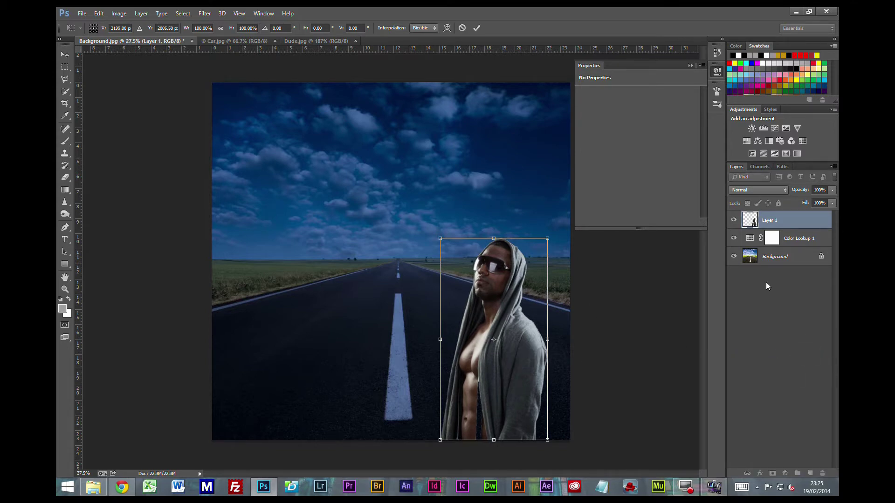
{"action": "key", "text": "Return"}
{"action": "key", "text": "w"}
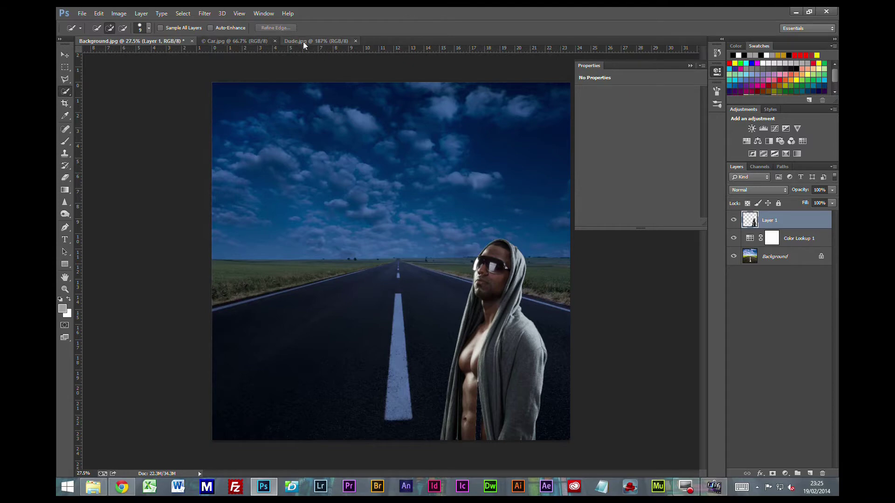
Close Dude.jpg and quick-select the car, subtracting the floor and adding the hood's left side
{"action": "left_click", "coordinate": [326, 41]}
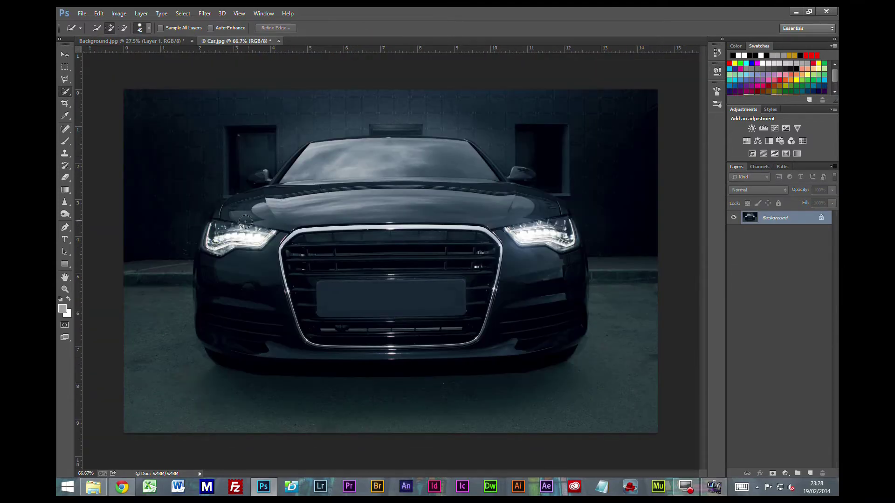
{"action": "mouse_move", "coordinate": [233, 214]}
{"action": "left_mouse_down"}
{"action": "mouse_move", "coordinate": [228, 312]}
{"action": "mouse_move", "coordinate": [243, 335]}
{"action": "mouse_move", "coordinate": [514, 346]}
{"action": "mouse_move", "coordinate": [541, 336]}
{"action": "mouse_move", "coordinate": [549, 309]}
{"action": "mouse_move", "coordinate": [545, 216]}
{"action": "mouse_move", "coordinate": [504, 202]}
{"action": "mouse_move", "coordinate": [513, 201]}
{"action": "mouse_move", "coordinate": [463, 158]}
{"action": "mouse_move", "coordinate": [388, 163]}
{"action": "mouse_move", "coordinate": [359, 191]}
{"action": "mouse_move", "coordinate": [314, 188]}
{"action": "mouse_move", "coordinate": [335, 237]}
{"action": "mouse_move", "coordinate": [486, 246]}
{"action": "mouse_move", "coordinate": [446, 322]}
{"action": "mouse_move", "coordinate": [337, 332]}
{"action": "mouse_move", "coordinate": [531, 356]}
{"action": "mouse_move", "coordinate": [398, 357]}
{"action": "mouse_move", "coordinate": [273, 330]}
{"action": "left_mouse_up"}
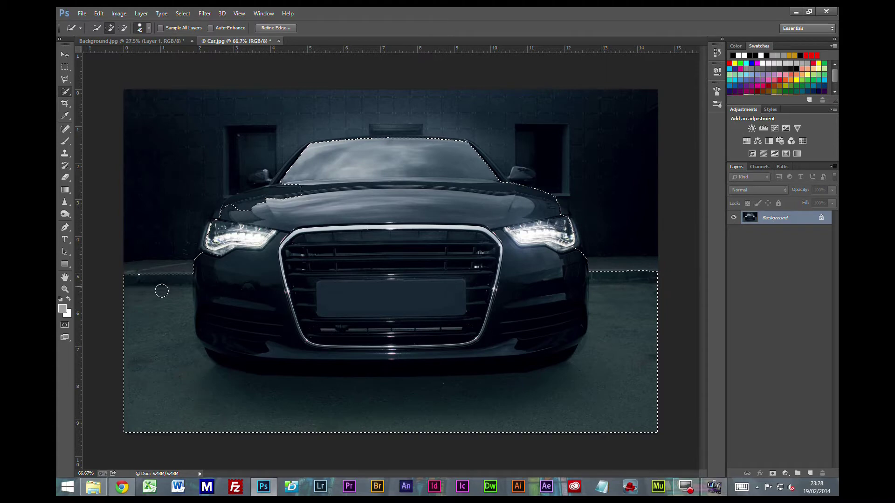
{"action": "key", "text": "alt"}
{"action": "mouse_move", "coordinate": [169, 266]}
{"action": "left_mouse_down"}
{"action": "mouse_move", "coordinate": [177, 349]}
{"action": "mouse_move", "coordinate": [214, 399]}
{"action": "mouse_move", "coordinate": [473, 414]}
{"action": "mouse_move", "coordinate": [623, 405]}
{"action": "mouse_move", "coordinate": [629, 346]}
{"action": "left_mouse_up"}
{"action": "mouse_move", "coordinate": [286, 192]}
{"action": "left_mouse_down"}
{"action": "mouse_move", "coordinate": [293, 188]}
{"action": "mouse_move", "coordinate": [261, 202]}
{"action": "mouse_move", "coordinate": [314, 164]}
{"action": "left_mouse_up"}
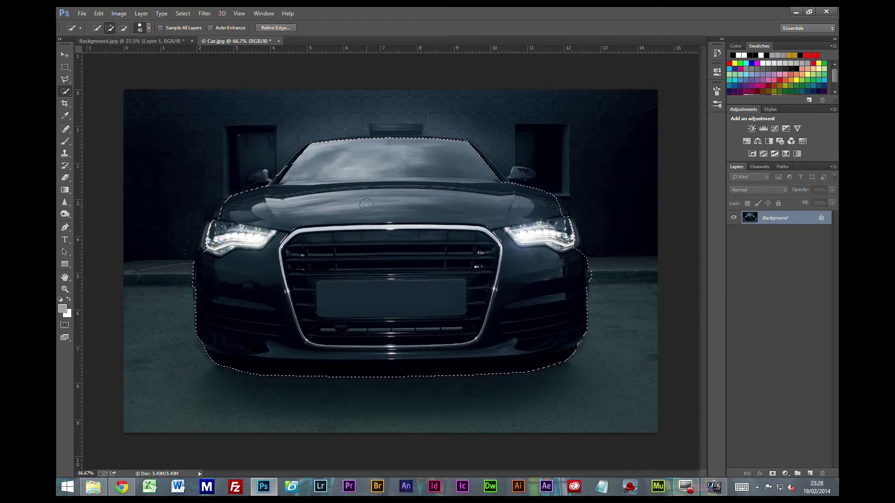
Enter Quick Mask and paint white along the headlight's left edge and the hood
{"action": "key", "text": "q"}
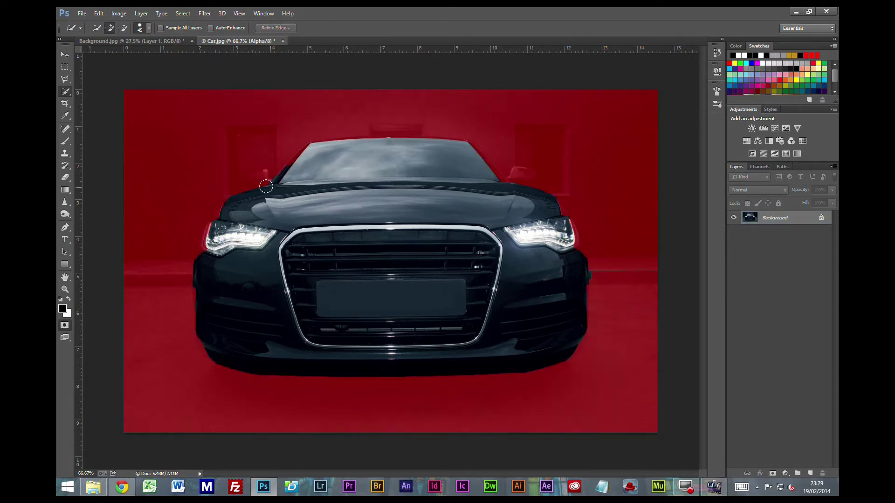
{"action": "left_click", "coordinate": [59, 143]}
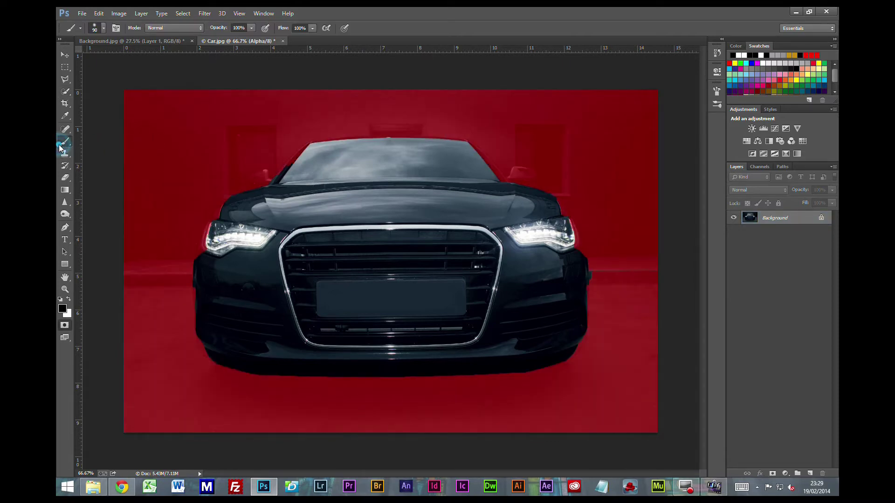
{"action": "left_click", "coordinate": [69, 298]}
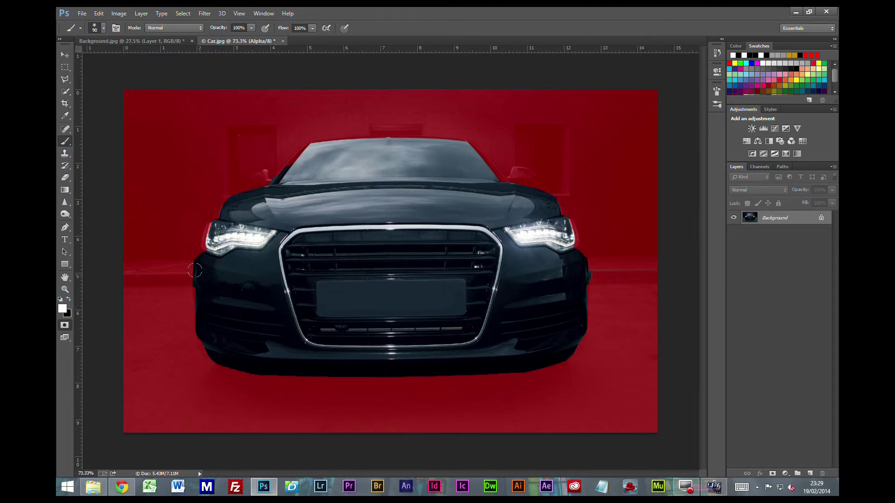
{"action": "scroll", "coordinate": [250, 273], "scroll_direction": "up", "scroll_amount": 2}
{"action": "mouse_move", "coordinate": [191, 215]}
{"action": "left_mouse_down"}
{"action": "mouse_move", "coordinate": [201, 218]}
{"action": "mouse_move", "coordinate": [190, 223]}
{"action": "left_mouse_up"}
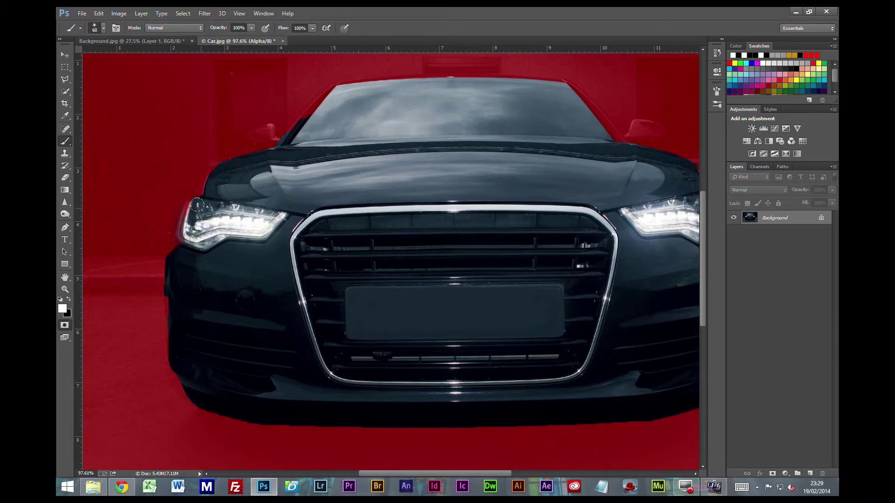
{"action": "key", "text": "bracketleft"}
{"action": "key", "text": "bracketleft"}
{"action": "mouse_move", "coordinate": [212, 183]}
{"action": "left_mouse_down"}
{"action": "mouse_move", "coordinate": [217, 172]}
{"action": "mouse_move", "coordinate": [212, 184]}
{"action": "mouse_move", "coordinate": [253, 159]}
{"action": "mouse_move", "coordinate": [306, 147]}
{"action": "mouse_move", "coordinate": [296, 134]}
{"action": "mouse_move", "coordinate": [329, 94]}
{"action": "left_mouse_up"}
Repaint the windshield pillar and left side, then paint out the dark halo in black
{"action": "left_click_drag", "start_coordinate": [301, 128], "coordinate": [312, 115]}
{"action": "mouse_move", "coordinate": [578, 115]}
{"action": "left_mouse_down"}
{"action": "mouse_move", "coordinate": [605, 140]}
{"action": "mouse_move", "coordinate": [590, 115]}
{"action": "left_mouse_up"}
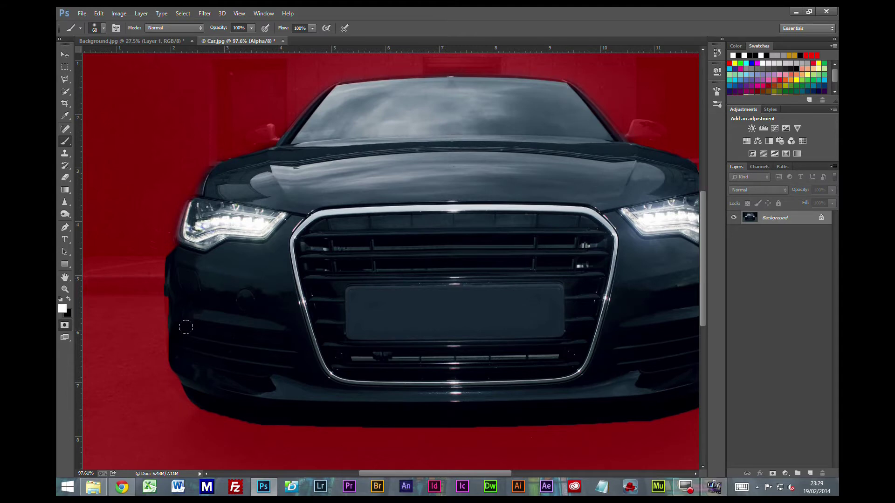
{"action": "mouse_move", "coordinate": [176, 300]}
{"action": "left_mouse_down"}
{"action": "mouse_move", "coordinate": [173, 328]}
{"action": "mouse_move", "coordinate": [178, 238]}
{"action": "mouse_move", "coordinate": [219, 165]}
{"action": "mouse_move", "coordinate": [195, 196]}
{"action": "mouse_move", "coordinate": [177, 245]}
{"action": "mouse_move", "coordinate": [193, 195]}
{"action": "mouse_move", "coordinate": [248, 160]}
{"action": "mouse_move", "coordinate": [191, 197]}
{"action": "mouse_move", "coordinate": [221, 182]}
{"action": "mouse_move", "coordinate": [239, 159]}
{"action": "mouse_move", "coordinate": [194, 170]}
{"action": "mouse_move", "coordinate": [163, 245]}
{"action": "left_mouse_up"}
{"action": "key", "text": "x"}
{"action": "mouse_move", "coordinate": [191, 163]}
{"action": "left_mouse_down"}
{"action": "mouse_move", "coordinate": [184, 159]}
{"action": "mouse_move", "coordinate": [150, 236]}
{"action": "left_mouse_up"}
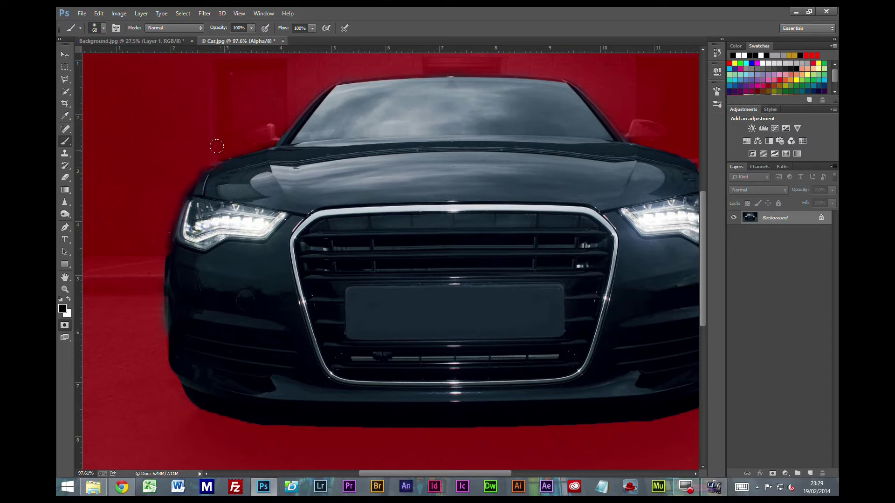
Paint white with a smaller brush to uncover the full left wing mirror
{"action": "key", "text": "x"}
{"action": "left_click", "coordinate": [261, 132]}
{"action": "key", "text": "bracketleft"}
{"action": "scroll", "coordinate": [264, 133], "scroll_direction": "up", "scroll_amount": 1}
{"action": "mouse_move", "coordinate": [264, 130]}
{"action": "left_mouse_down"}
{"action": "mouse_move", "coordinate": [242, 139]}
{"action": "mouse_move", "coordinate": [264, 128]}
{"action": "left_mouse_up"}
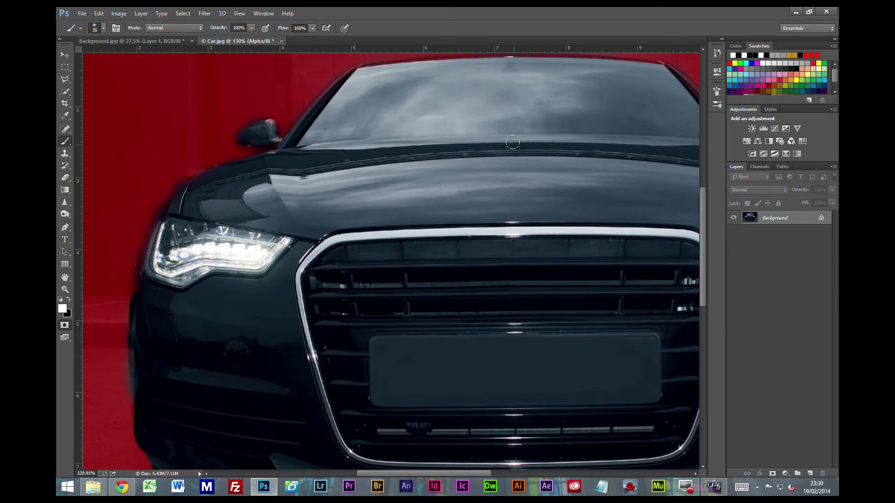
Uncover the right wing mirror and clean the mask along the hood and fender
{"action": "left_click_drag", "start_coordinate": [499, 125], "coordinate": [396, 223]}
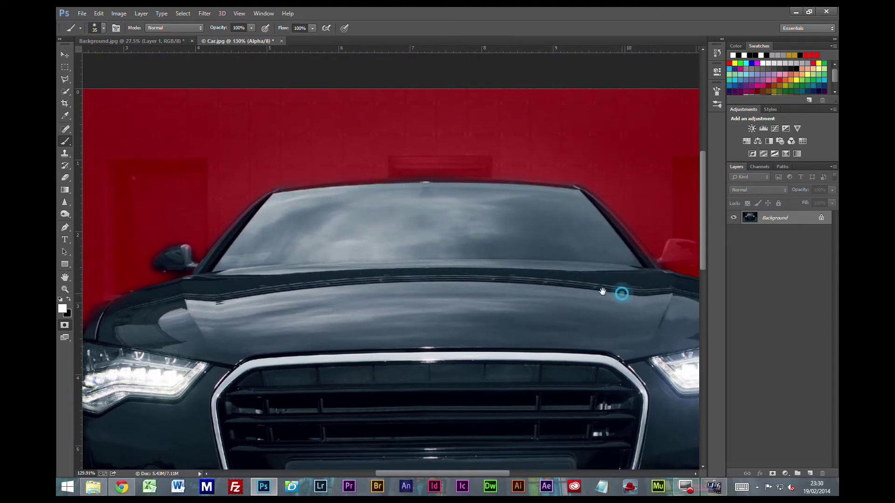
{"action": "left_click_drag", "start_coordinate": [642, 283], "coordinate": [328, 265]}
{"action": "mouse_move", "coordinate": [356, 233]}
{"action": "left_mouse_down"}
{"action": "mouse_move", "coordinate": [380, 236]}
{"action": "mouse_move", "coordinate": [355, 229]}
{"action": "mouse_move", "coordinate": [348, 244]}
{"action": "mouse_move", "coordinate": [393, 238]}
{"action": "mouse_move", "coordinate": [350, 243]}
{"action": "left_mouse_up"}
{"action": "mouse_move", "coordinate": [410, 285]}
{"action": "left_mouse_down"}
{"action": "mouse_move", "coordinate": [419, 280]}
{"action": "mouse_move", "coordinate": [446, 320]}
{"action": "mouse_move", "coordinate": [435, 296]}
{"action": "mouse_move", "coordinate": [489, 439]}
{"action": "mouse_move", "coordinate": [508, 436]}
{"action": "left_mouse_up"}
{"action": "key", "text": "x"}
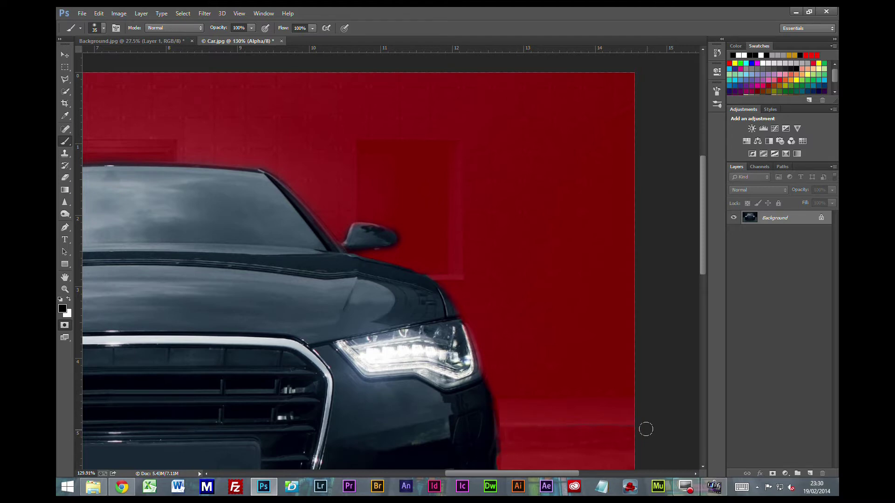
{"action": "key", "text": "ctrl+0"}
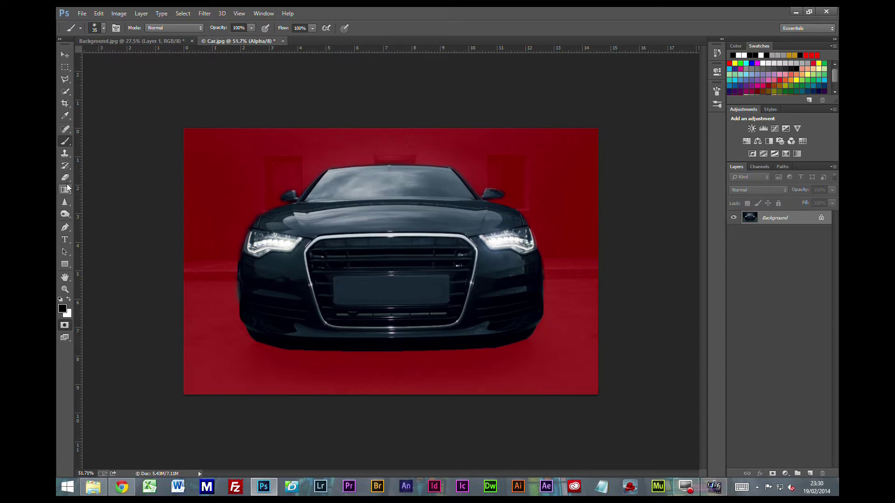
Paste the car into Background.jpg as Layer 2, shrunk and placed on the road beside the man
{"action": "key", "text": "q"}
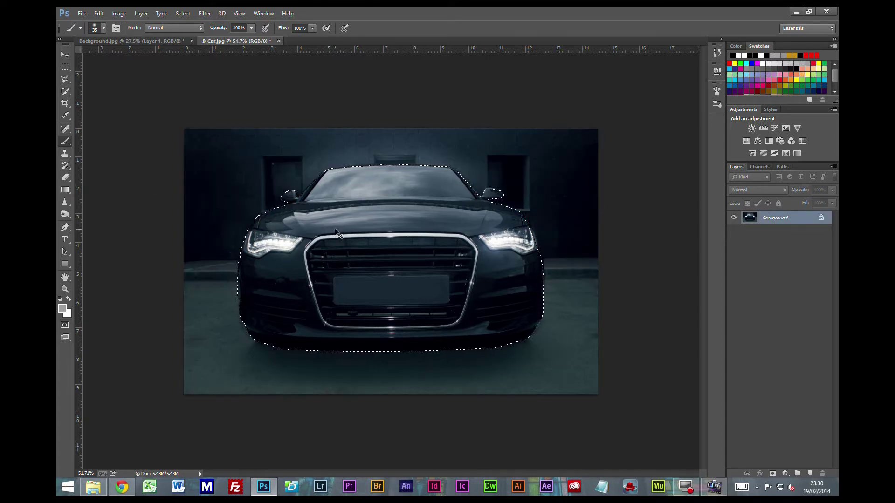
{"action": "left_click", "coordinate": [167, 41]}
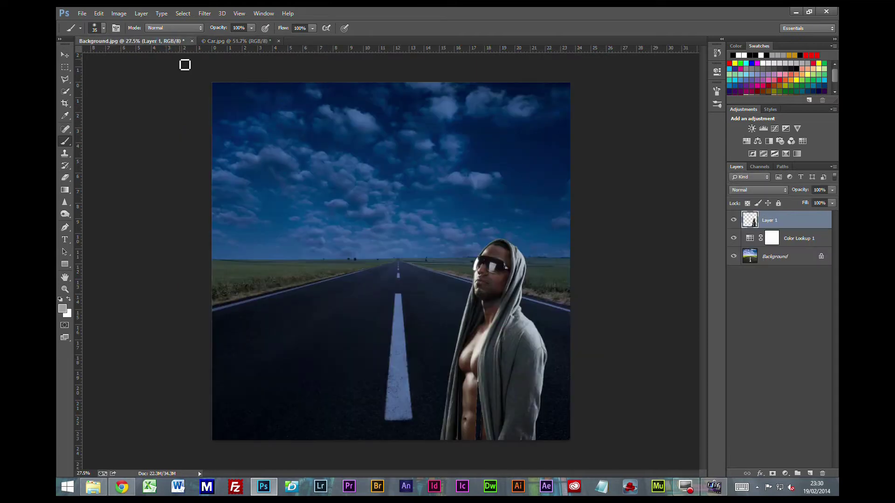
{"action": "key", "text": "ctrl+v"}
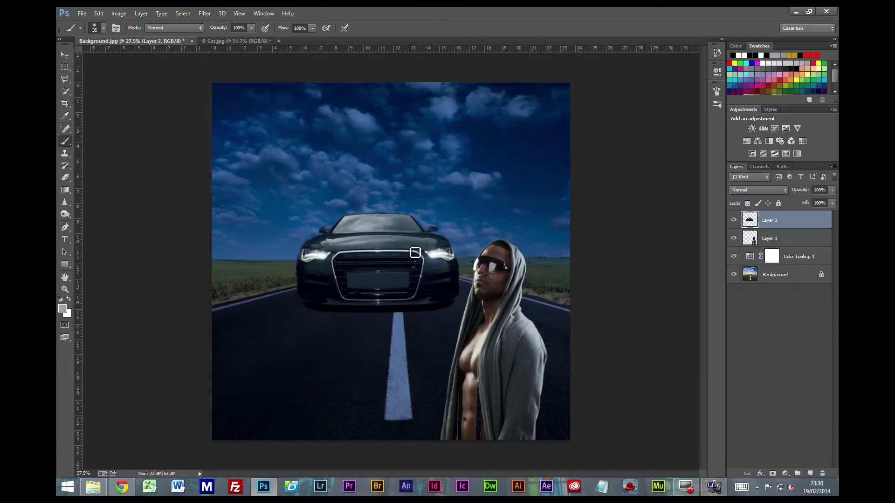
{"action": "key", "text": "ctrl+t"}
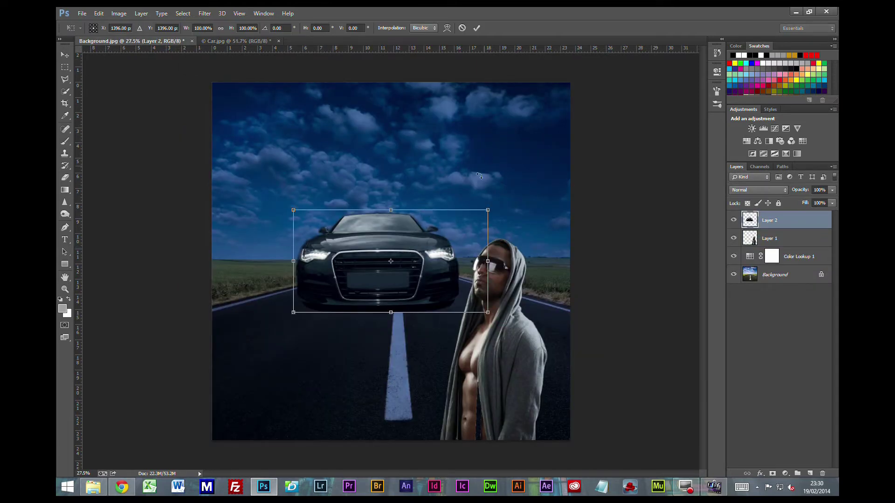
{"action": "left_click_drag", "start_coordinate": [487, 210], "coordinate": [458, 226]}
{"action": "left_click_drag", "start_coordinate": [398, 281], "coordinate": [428, 302]}
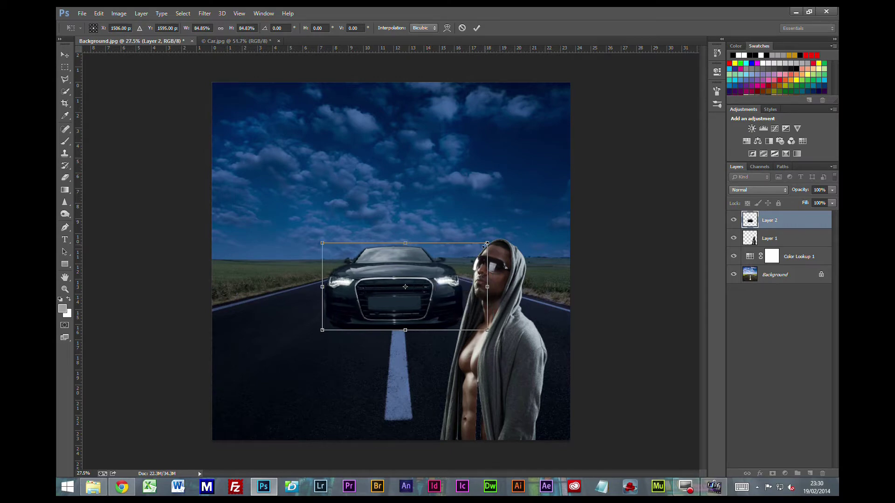
{"action": "left_click_drag", "start_coordinate": [487, 243], "coordinate": [480, 250]}
{"action": "key", "text": "Return"}
{"action": "key", "text": "b"}
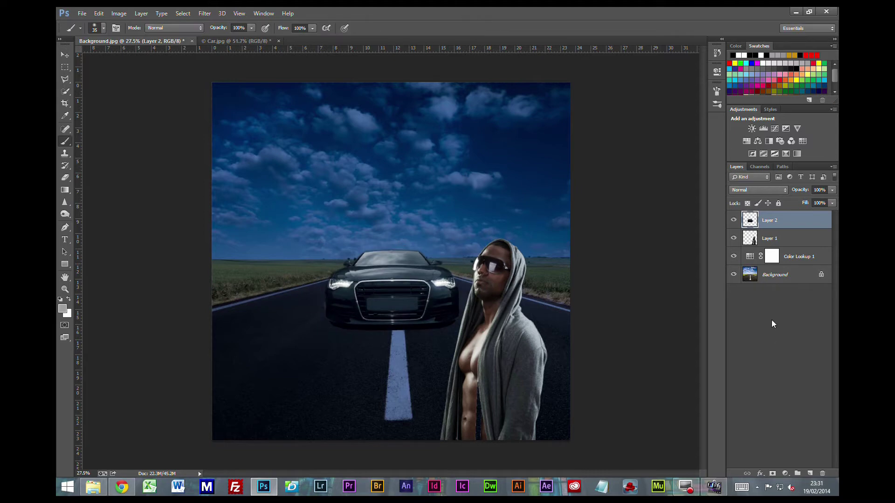
Add a Levels layer with black input 22 and midtones about 0.64
{"action": "left_click", "coordinate": [763, 128]}
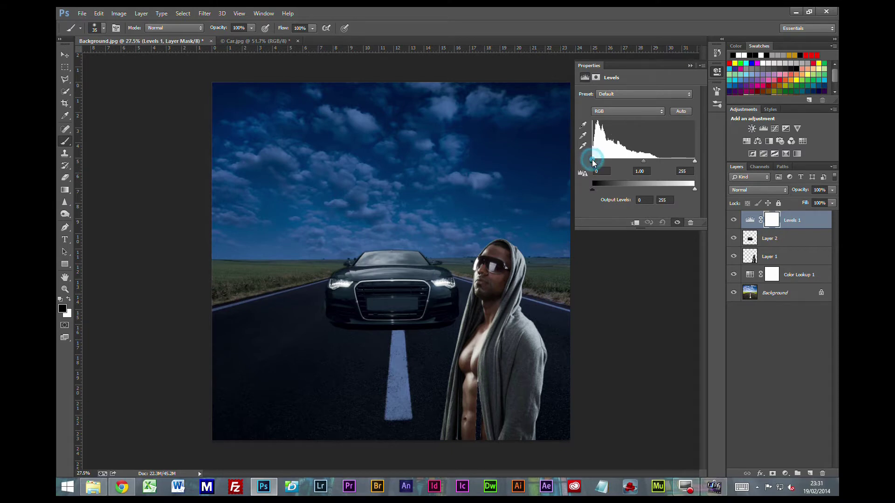
{"action": "left_click_drag", "start_coordinate": [592, 161], "coordinate": [602, 164]}
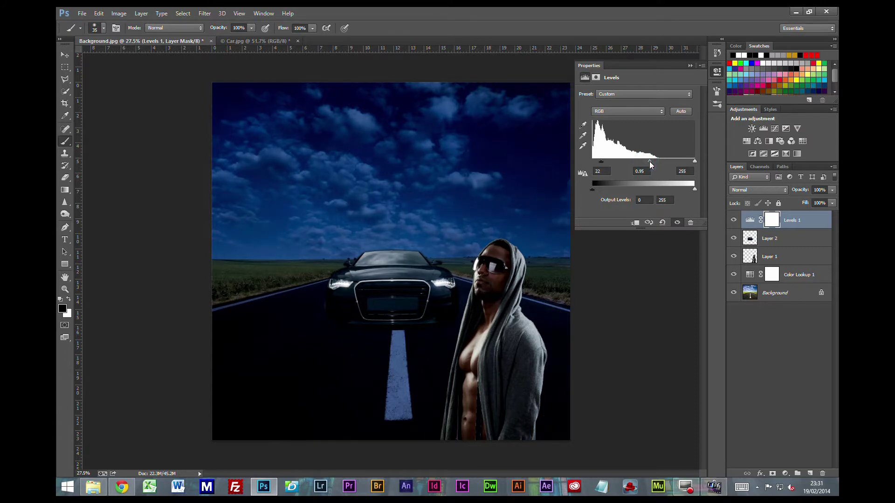
{"action": "left_click_drag", "start_coordinate": [647, 162], "coordinate": [659, 166]}
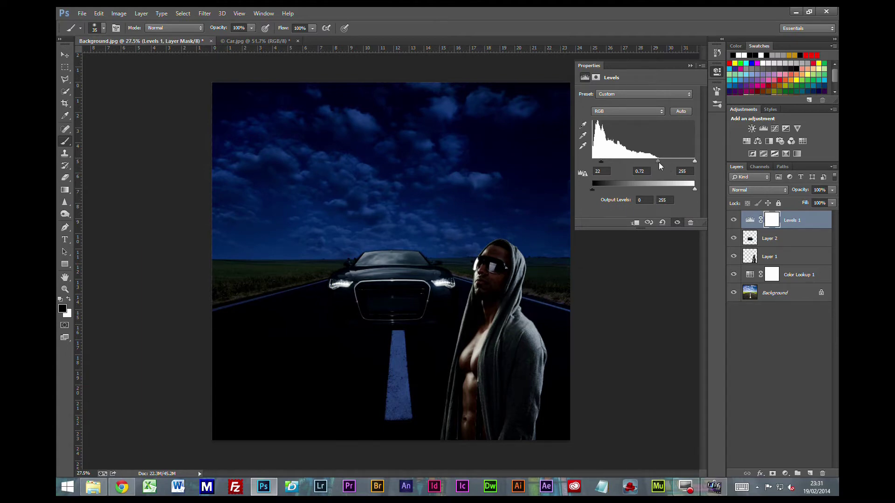
{"action": "left_click_drag", "start_coordinate": [658, 161], "coordinate": [662, 161]}
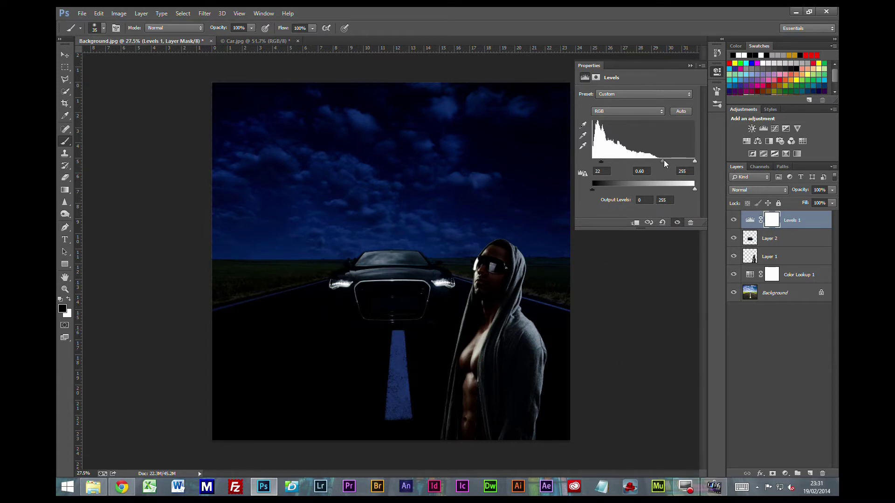
{"action": "left_click_drag", "start_coordinate": [664, 161], "coordinate": [661, 161]}
On the Levels mask, paint three straight black beams with an 80 px brush toward the bottom corners
{"action": "left_click", "coordinate": [774, 222]}
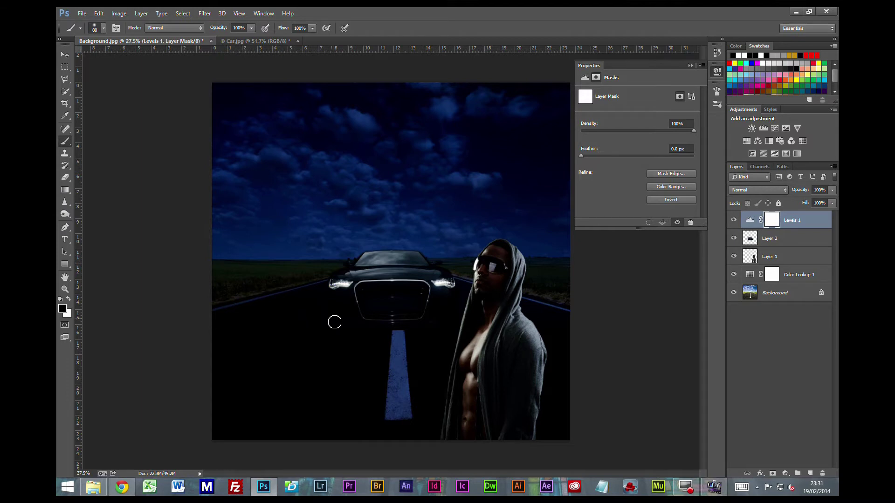
{"action": "key", "text": "bracketright"}
{"action": "key", "text": "bracketright"}
{"action": "left_click", "coordinate": [219, 441], "text": "shift"}
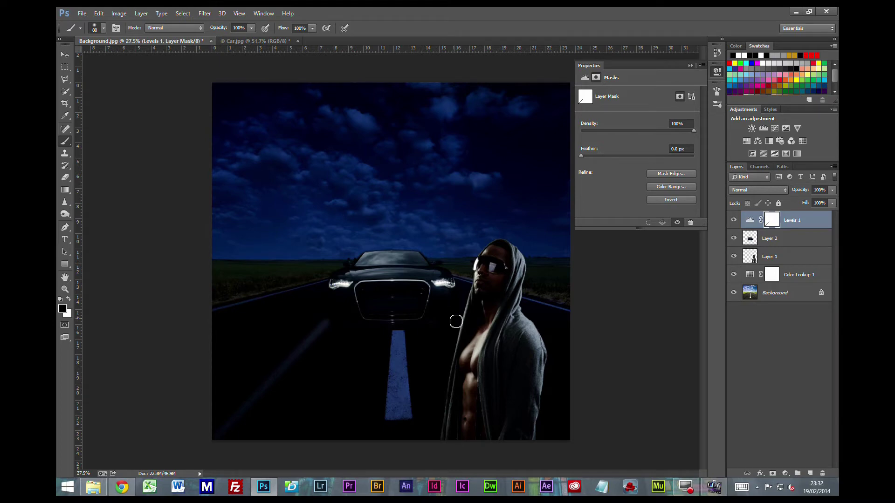
{"action": "left_click", "coordinate": [455, 321], "text": "shift"}
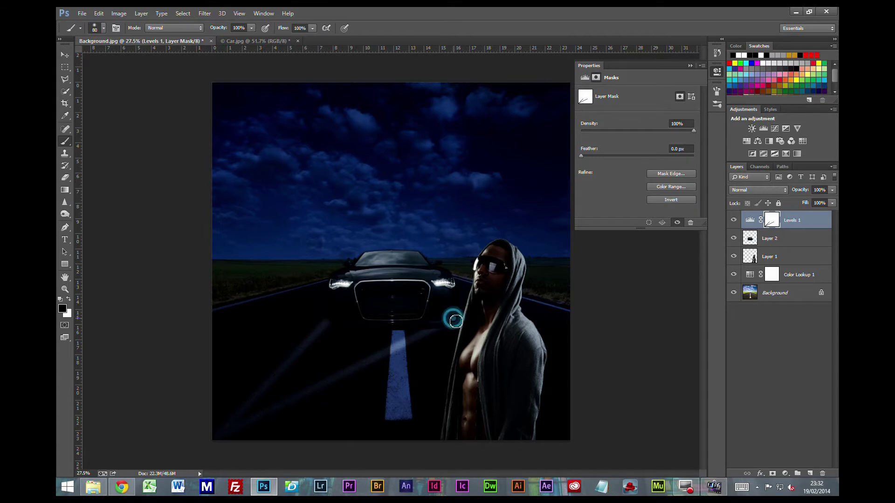
{"action": "left_click", "coordinate": [570, 446], "text": "shift"}
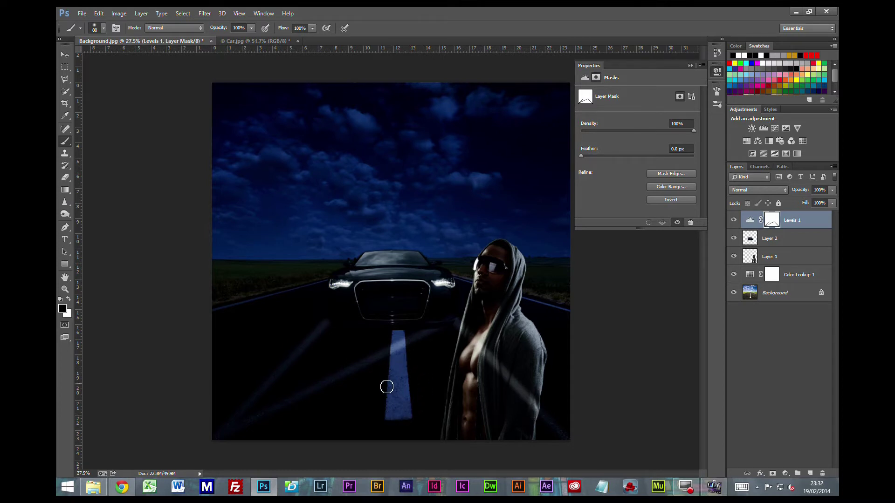
With a 200 px brush, paint broad headlight glow across the road below the car
{"action": "key", "text": "bracketright"}
{"action": "key", "text": "bracketright"}
{"action": "key", "text": "bracketright"}
{"action": "key", "text": "bracketright"}
{"action": "key", "text": "bracketright"}
{"action": "key", "text": "bracketright"}
{"action": "left_click_drag", "start_coordinate": [336, 322], "coordinate": [288, 378]}
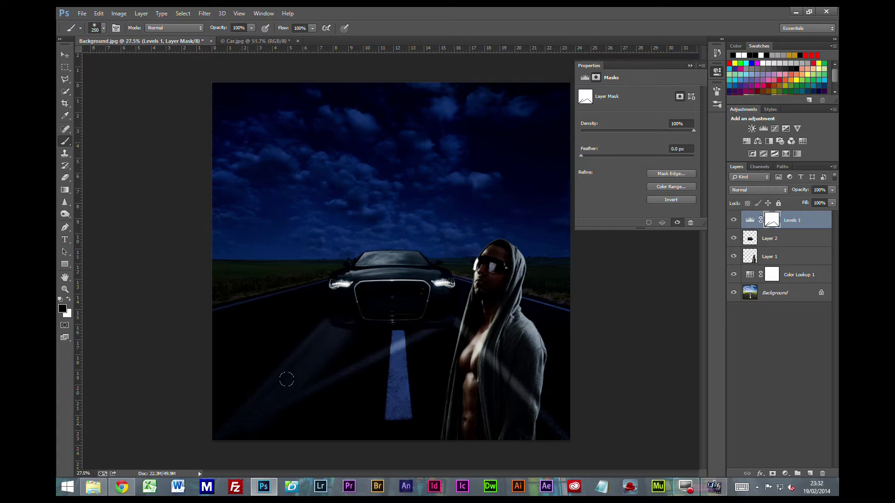
{"action": "mouse_move", "coordinate": [350, 332]}
{"action": "left_mouse_down"}
{"action": "mouse_move", "coordinate": [289, 426]}
{"action": "mouse_move", "coordinate": [353, 366]}
{"action": "mouse_move", "coordinate": [414, 349]}
{"action": "mouse_move", "coordinate": [365, 343]}
{"action": "mouse_move", "coordinate": [420, 339]}
{"action": "left_mouse_up"}
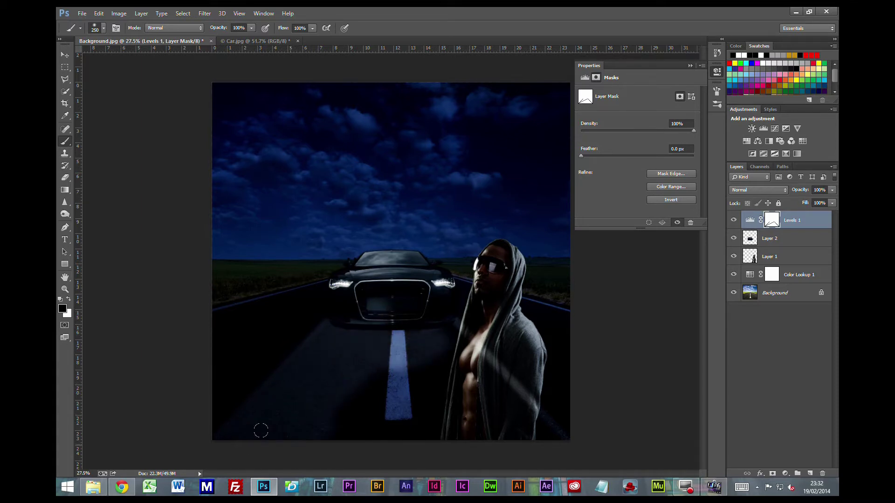
{"action": "mouse_move", "coordinate": [275, 414]}
{"action": "left_mouse_down"}
{"action": "mouse_move", "coordinate": [363, 374]}
{"action": "mouse_move", "coordinate": [375, 399]}
{"action": "mouse_move", "coordinate": [436, 350]}
{"action": "mouse_move", "coordinate": [429, 399]}
{"action": "mouse_move", "coordinate": [453, 341]}
{"action": "mouse_move", "coordinate": [550, 440]}
{"action": "mouse_move", "coordinate": [439, 366]}
{"action": "left_mouse_up"}
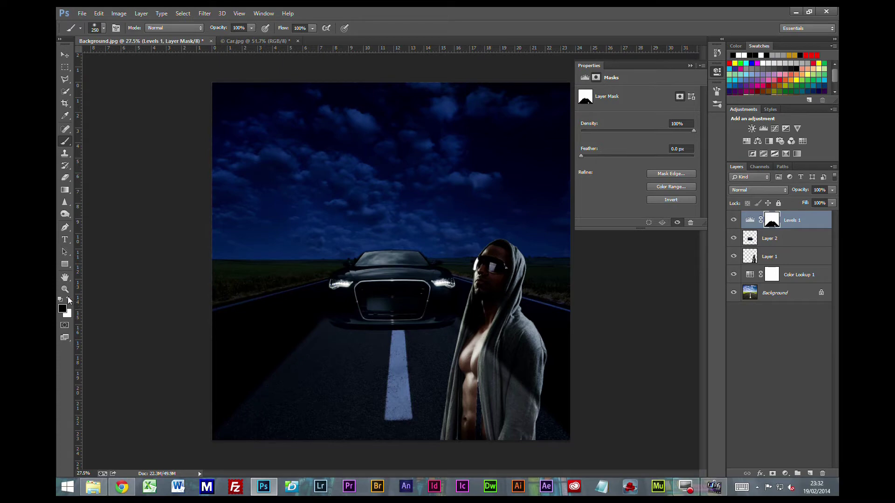
Paint white on the Levels 1 mask over the man's chest, hoodie and sunglasses to re-darken him
{"action": "left_click", "coordinate": [68, 299]}
{"action": "mouse_move", "coordinate": [486, 350]}
{"action": "left_mouse_down"}
{"action": "mouse_move", "coordinate": [497, 433]}
{"action": "mouse_move", "coordinate": [485, 365]}
{"action": "mouse_move", "coordinate": [496, 348]}
{"action": "mouse_move", "coordinate": [510, 430]}
{"action": "mouse_move", "coordinate": [521, 355]}
{"action": "left_mouse_up"}
{"action": "left_click_drag", "start_coordinate": [522, 420], "coordinate": [515, 428]}
{"action": "mouse_move", "coordinate": [498, 389]}
{"action": "left_mouse_down"}
{"action": "mouse_move", "coordinate": [487, 366]}
{"action": "mouse_move", "coordinate": [477, 376]}
{"action": "mouse_move", "coordinate": [472, 340]}
{"action": "mouse_move", "coordinate": [464, 392]}
{"action": "mouse_move", "coordinate": [469, 325]}
{"action": "mouse_move", "coordinate": [463, 412]}
{"action": "mouse_move", "coordinate": [455, 433]}
{"action": "mouse_move", "coordinate": [466, 335]}
{"action": "mouse_move", "coordinate": [447, 429]}
{"action": "mouse_move", "coordinate": [459, 346]}
{"action": "left_mouse_up"}
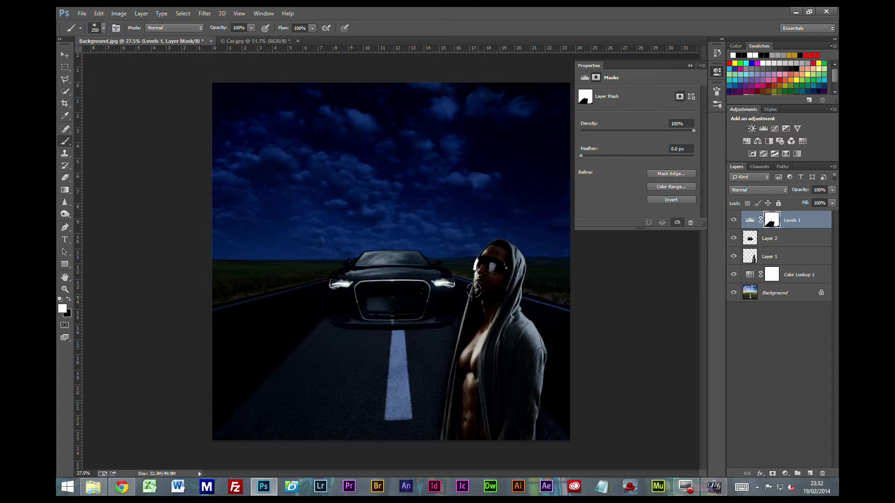
{"action": "left_click_drag", "start_coordinate": [481, 261], "coordinate": [488, 272]}
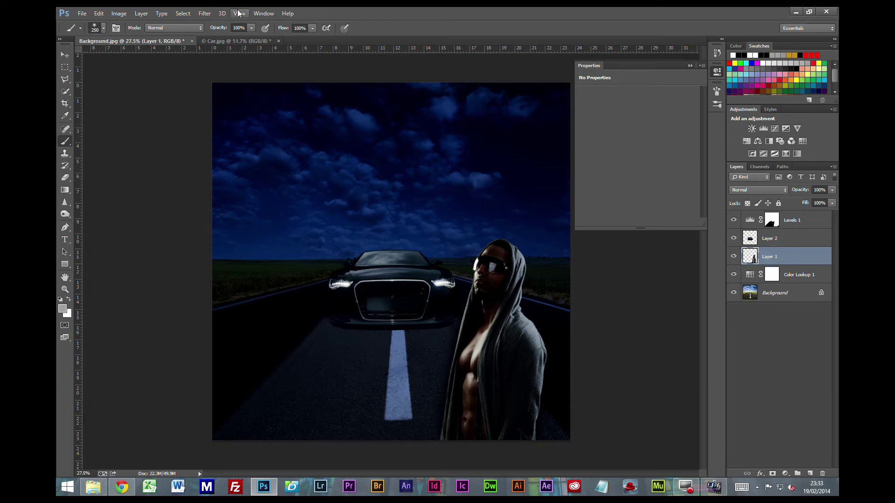
Apply Layer > Matting > Remove White Matte to Layer 1, then select Layer 2
{"action": "left_click", "coordinate": [119, 13]}
{"action": "mouse_move", "coordinate": [142, 13]}
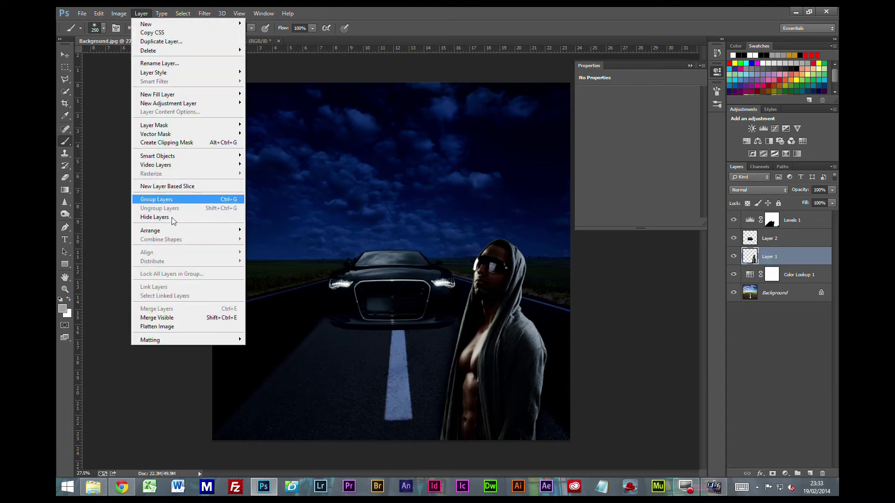
{"action": "mouse_move", "coordinate": [152, 339]}
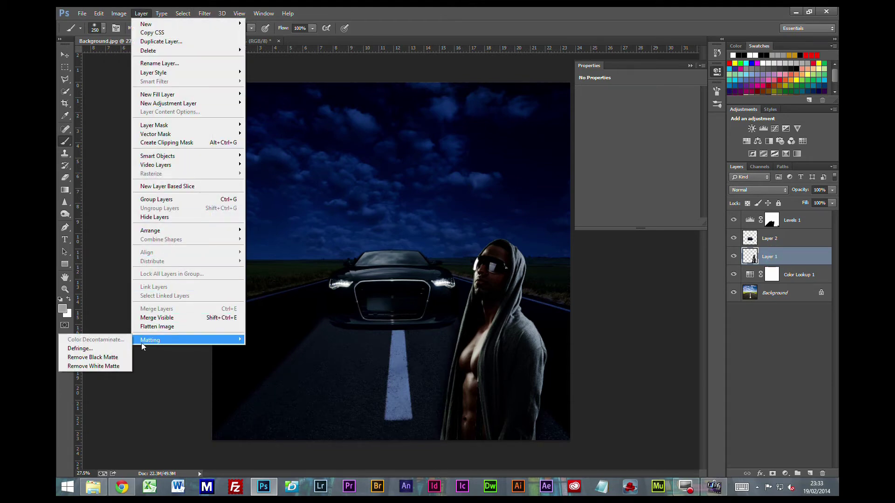
{"action": "left_click", "coordinate": [112, 368]}
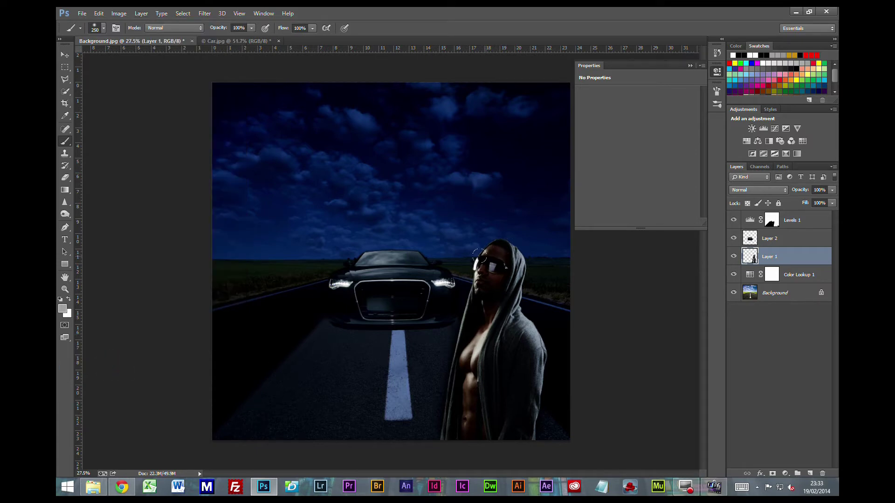
{"action": "left_click", "coordinate": [776, 241]}
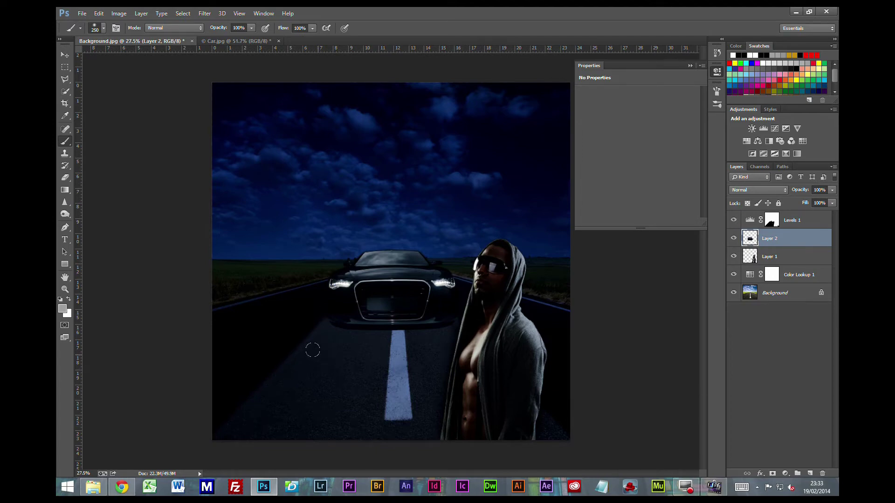
Reset the colours and dab black onto the Levels 1 mask over the road
{"action": "left_click", "coordinate": [61, 300]}
{"action": "key", "text": "x"}
{"action": "left_click", "coordinate": [771, 223]}
{"action": "left_click", "coordinate": [69, 299]}
{"action": "left_click", "coordinate": [327, 337]}
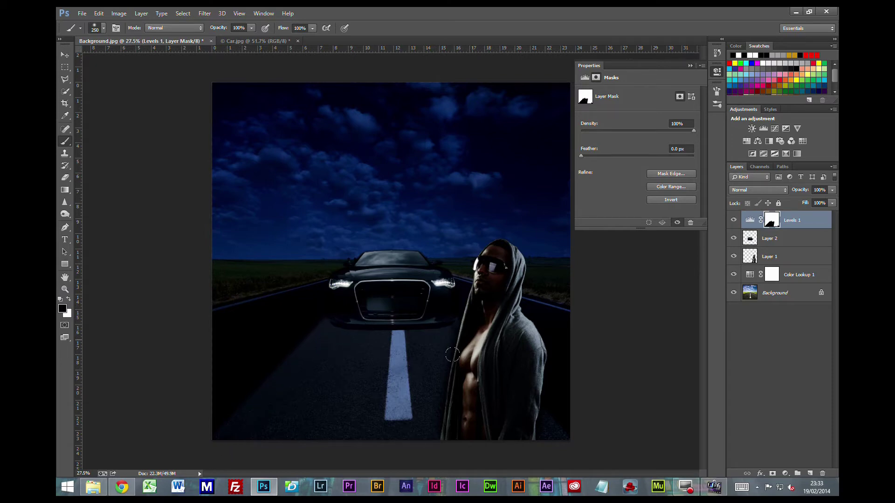
Feather the Levels 1 mask to 93.4 px in Properties
{"action": "left_click", "coordinate": [777, 223]}
{"action": "left_click_drag", "start_coordinate": [580, 156], "coordinate": [583, 157]}
{"action": "left_click_drag", "start_coordinate": [617, 155], "coordinate": [651, 158]}
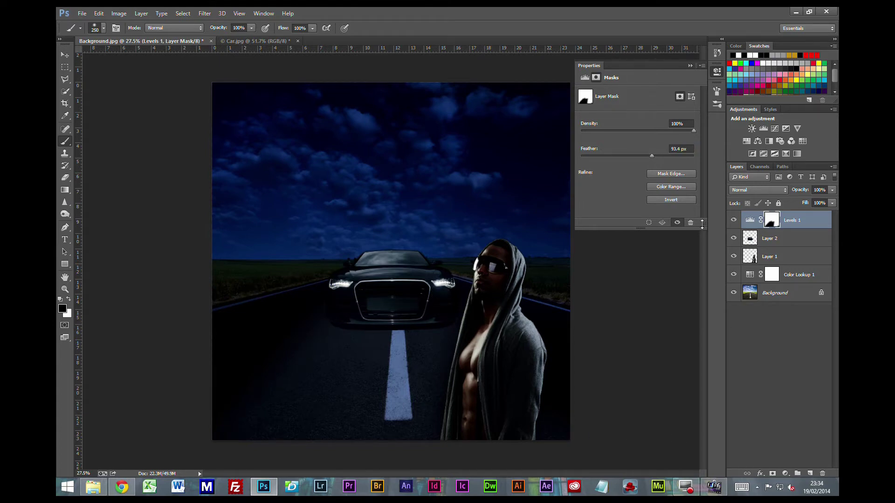
Scale the car on Layer 2 to about 93.5% and nudge it slightly right and down
{"action": "left_click", "coordinate": [798, 357]}
{"action": "left_click", "coordinate": [767, 239]}
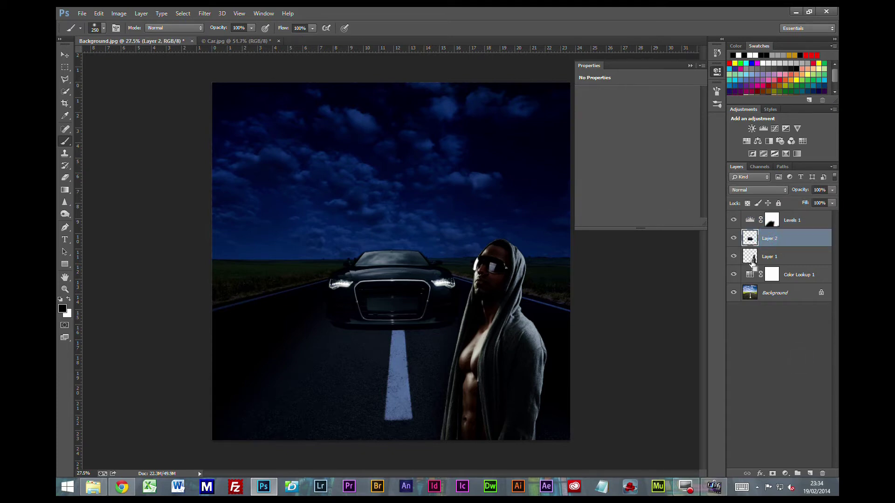
{"action": "key", "text": "ctrl+t"}
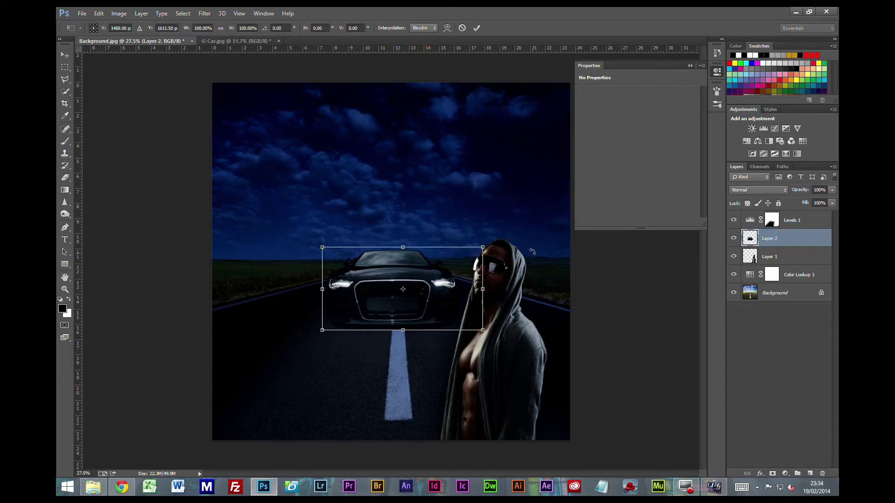
{"action": "left_click_drag", "start_coordinate": [482, 247], "coordinate": [472, 254]}
{"action": "left_click_drag", "start_coordinate": [421, 291], "coordinate": [425, 292]}
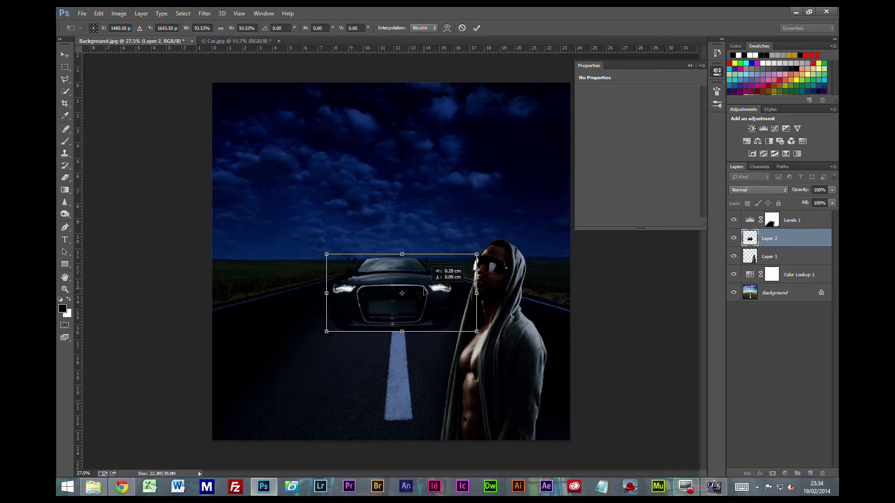
{"action": "key", "text": "Return"}
{"action": "key", "text": "b"}
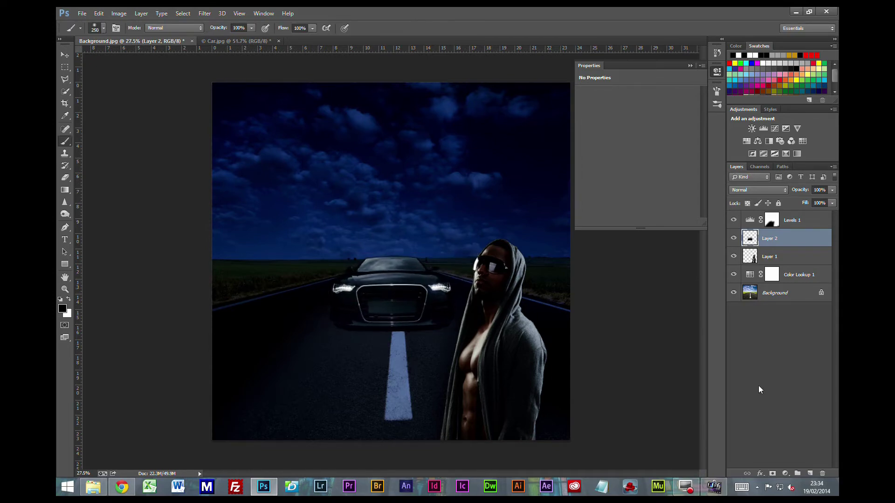
{"action": "left_click", "coordinate": [764, 384]}
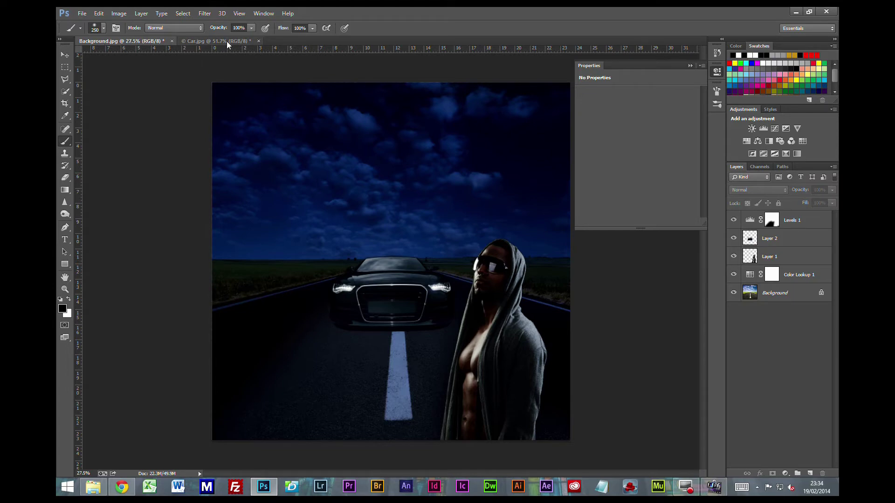
Open Flare.jpg from the Basic Composit folder in Photoshop
{"action": "left_click", "coordinate": [93, 487]}
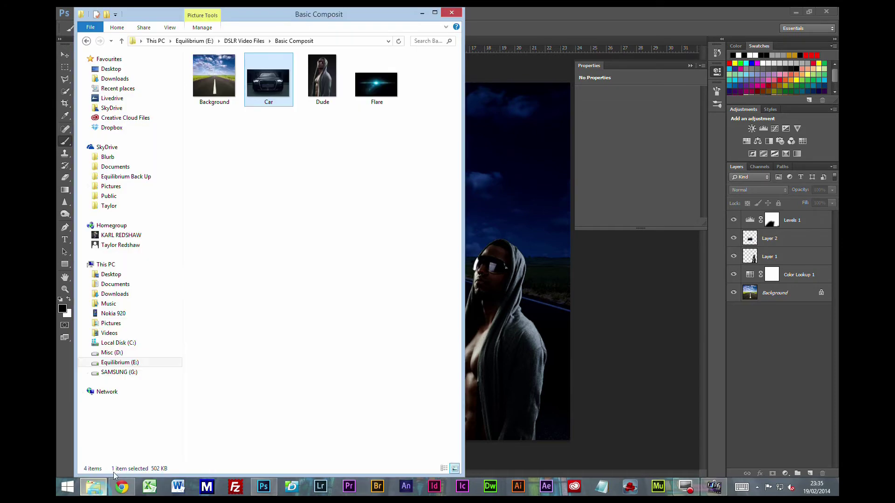
{"action": "double_click", "coordinate": [375, 84]}
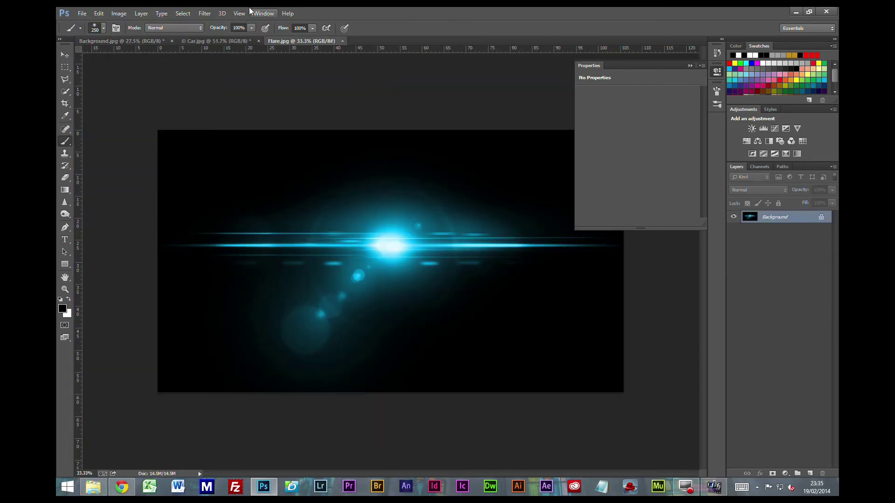
Select the whole flare image and drag it into the Background.jpg composite as a new layer
{"action": "left_click", "coordinate": [64, 69]}
{"action": "left_click_drag", "start_coordinate": [149, 121], "coordinate": [585, 434]}
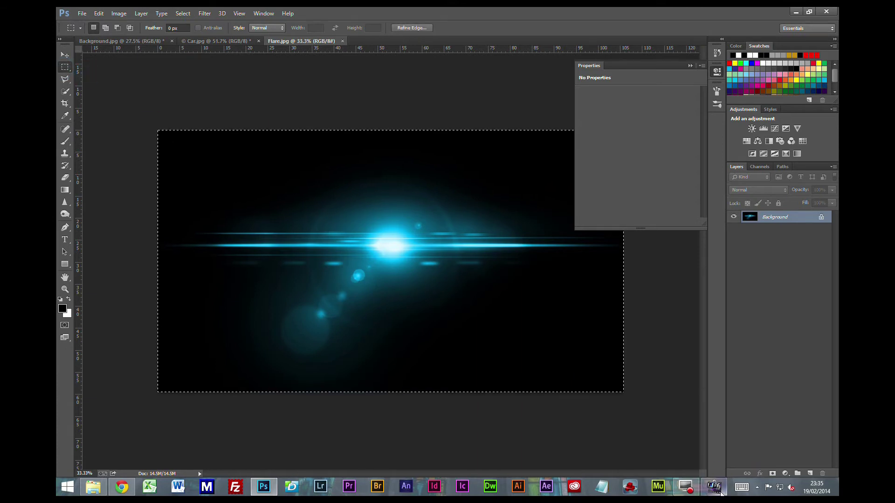
{"action": "mouse_move", "coordinate": [720, 492]}
{"action": "left_click", "coordinate": [153, 41]}
{"action": "left_click_drag", "start_coordinate": [348, 155], "coordinate": [348, 156]}
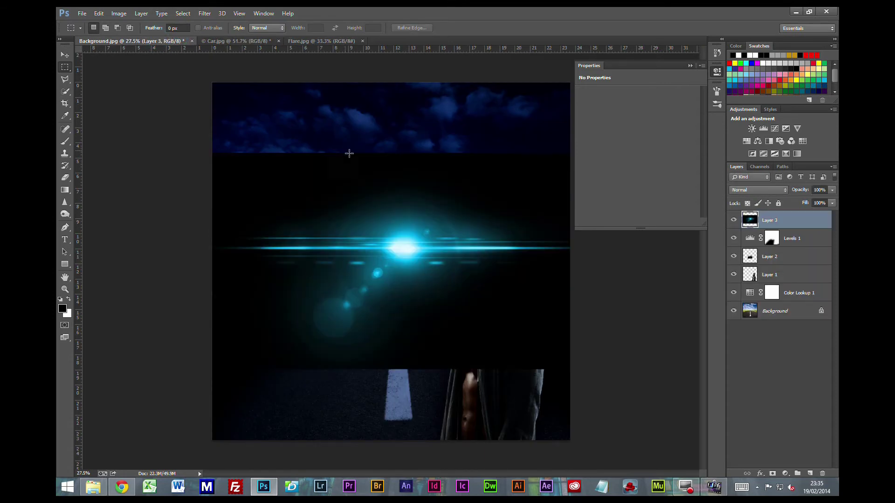
Set the flare layer's blend mode to Screen
{"action": "left_click", "coordinate": [769, 190]}
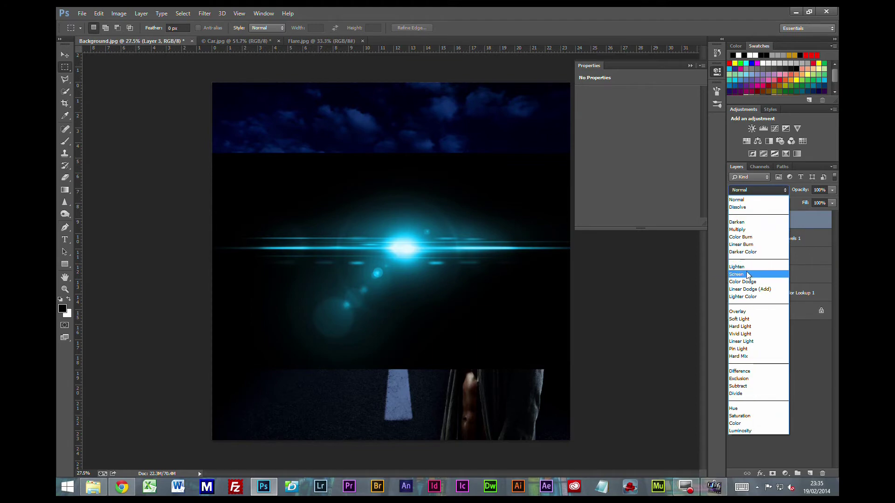
{"action": "left_click", "coordinate": [748, 275]}
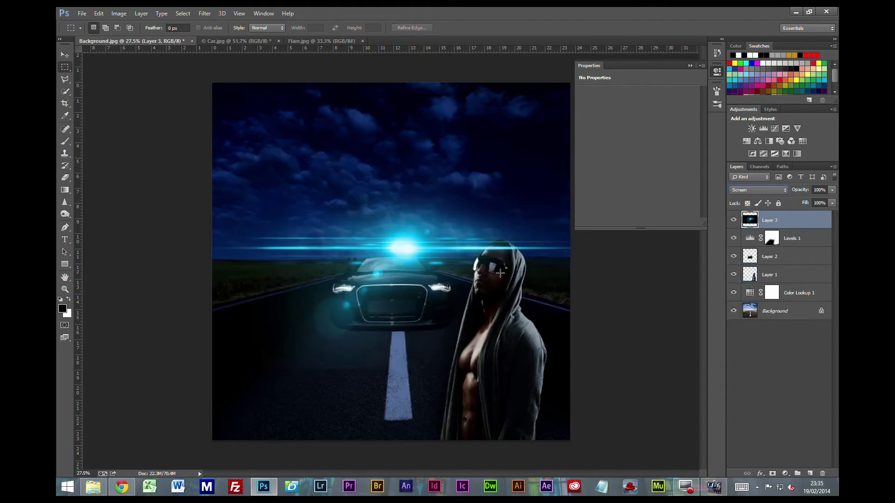
{"action": "key", "text": "ctrl+t"}
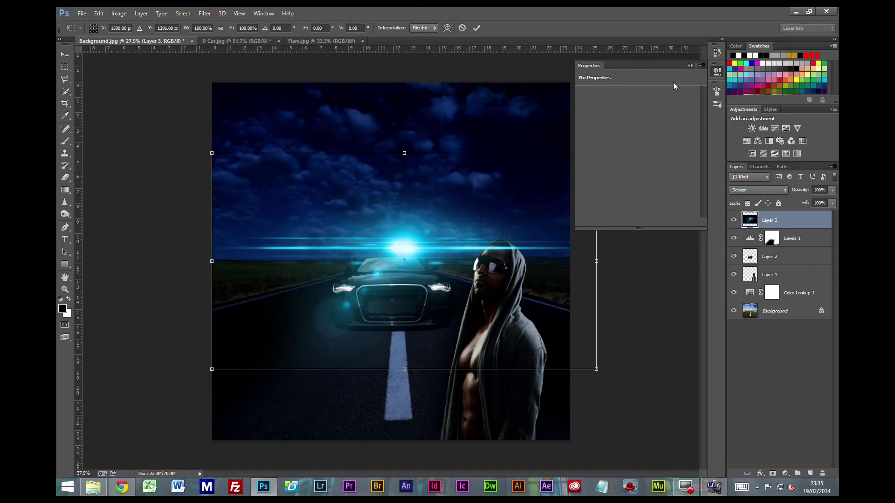
Scale the flare to about 67.83% and position it over the car's left headlight
{"action": "left_click", "coordinate": [690, 66]}
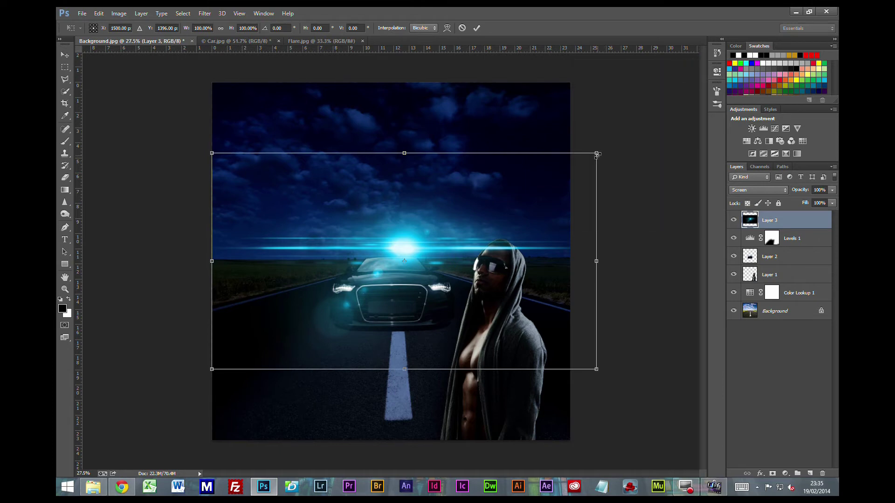
{"action": "left_click_drag", "start_coordinate": [597, 154], "coordinate": [475, 228]}
{"action": "left_click_drag", "start_coordinate": [387, 293], "coordinate": [395, 313]}
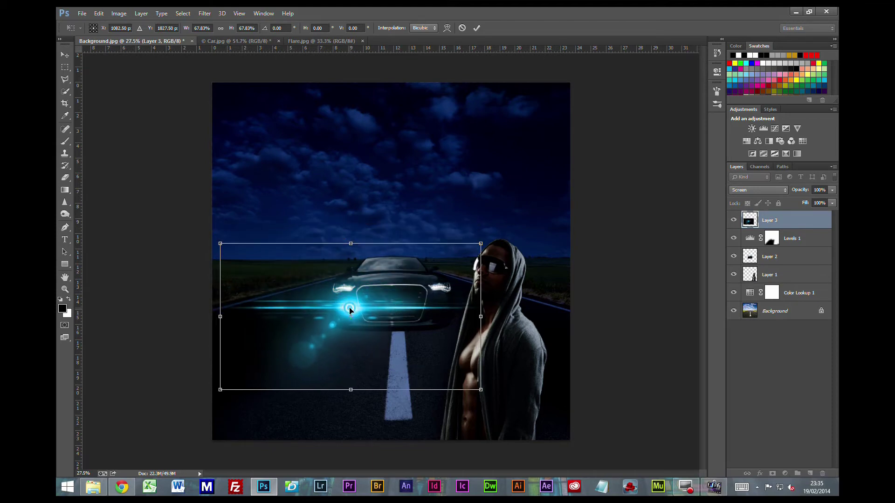
{"action": "left_click_drag", "start_coordinate": [350, 309], "coordinate": [345, 292]}
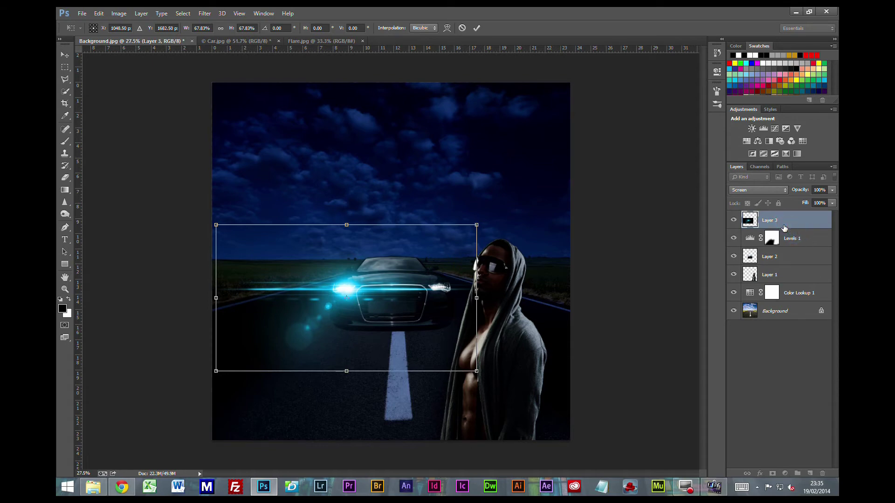
Commit the flare, duplicate it as Layer 3 copy, and move the copy right
{"action": "key", "text": "Return"}
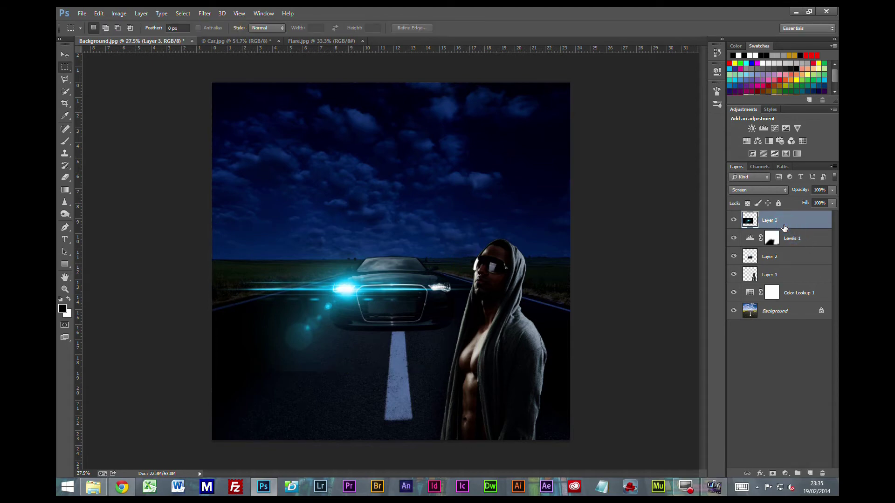
{"action": "key", "text": "ctrl+j"}
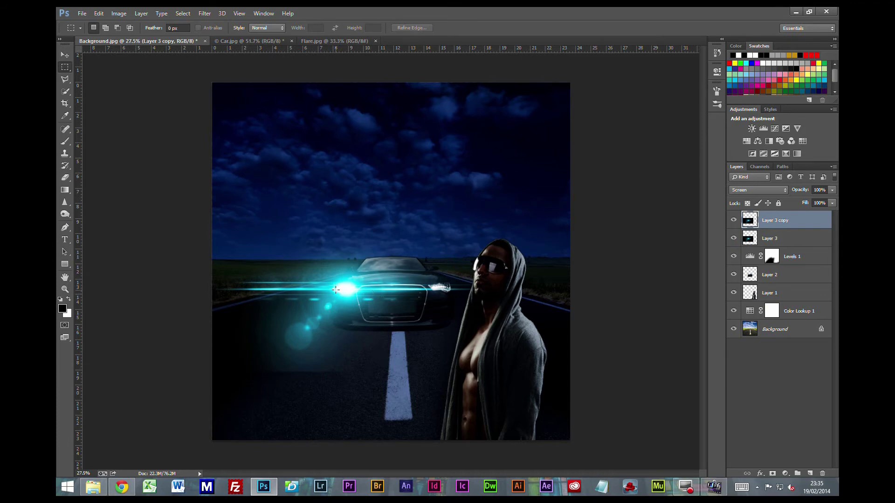
{"action": "left_click", "coordinate": [66, 55]}
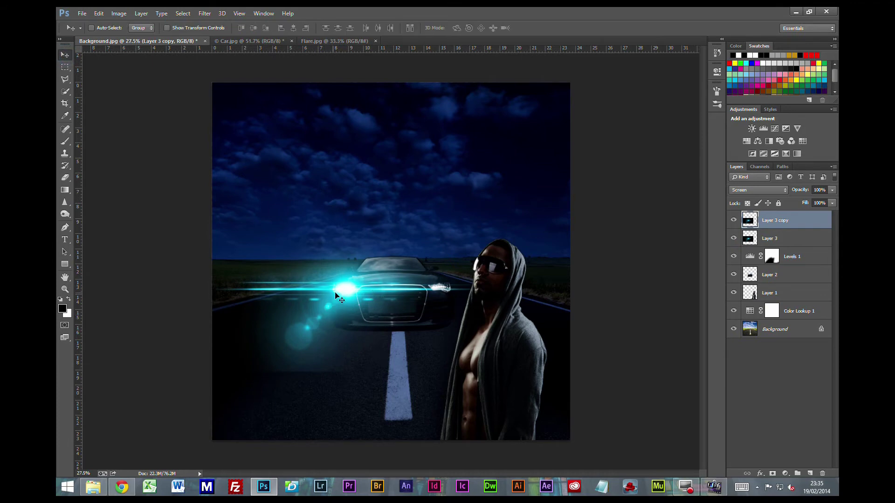
{"action": "left_click_drag", "start_coordinate": [345, 292], "coordinate": [433, 294]}
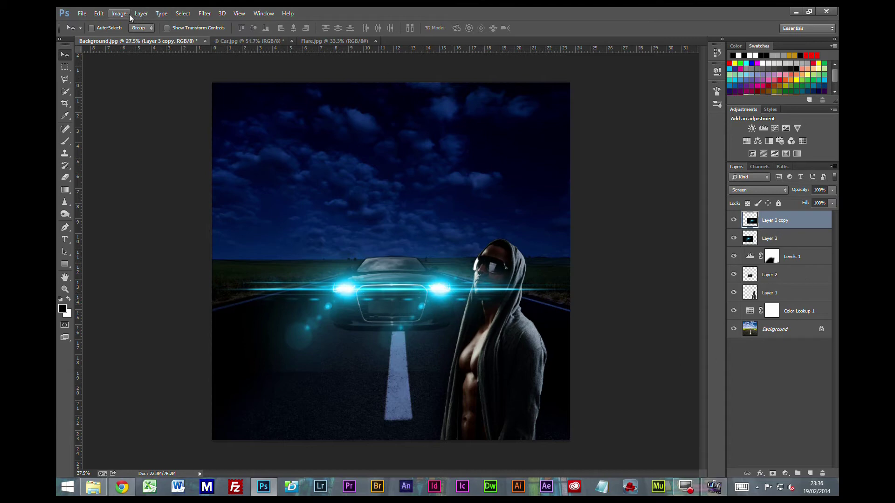
Flip the flare copy horizontally and nudge it onto the right headlight
{"action": "left_click", "coordinate": [98, 13]}
{"action": "mouse_move", "coordinate": [140, 205]}
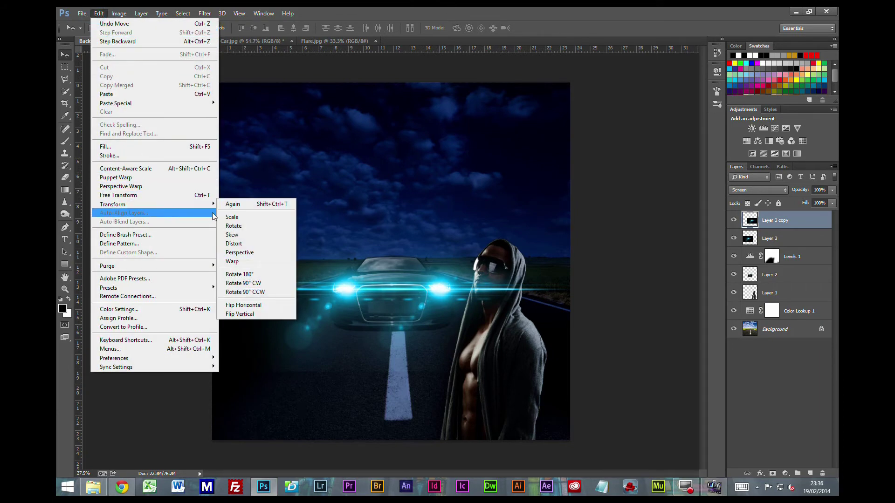
{"action": "left_click", "coordinate": [256, 306]}
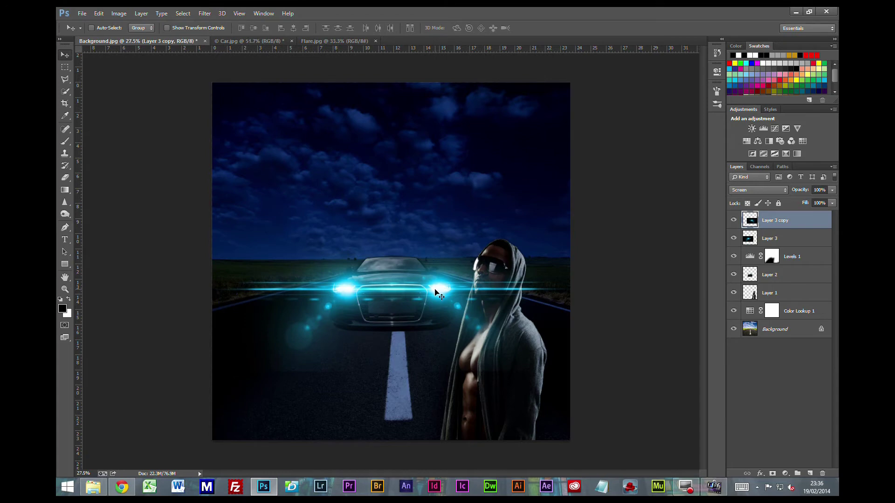
{"action": "left_click_drag", "start_coordinate": [435, 290], "coordinate": [437, 292]}
Add a layer mask to Layer 3 copy and paint black over the streak beside the man's head
{"action": "left_click", "coordinate": [772, 473]}
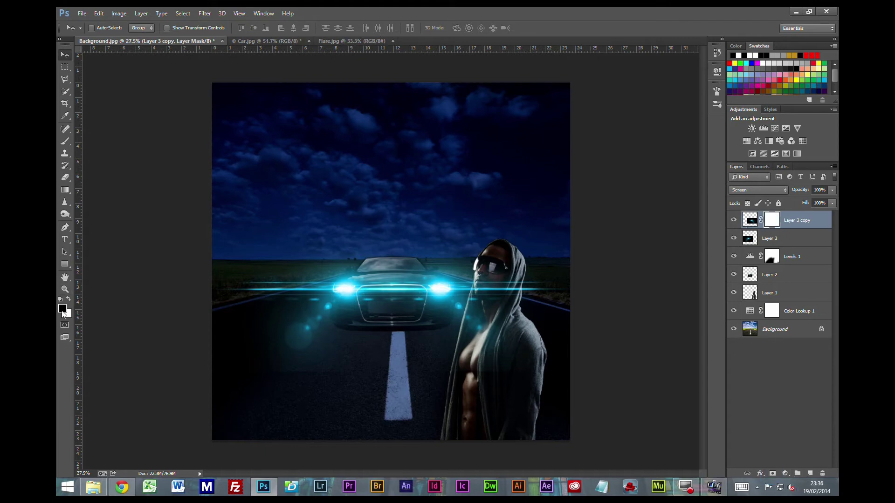
{"action": "left_click", "coordinate": [65, 141]}
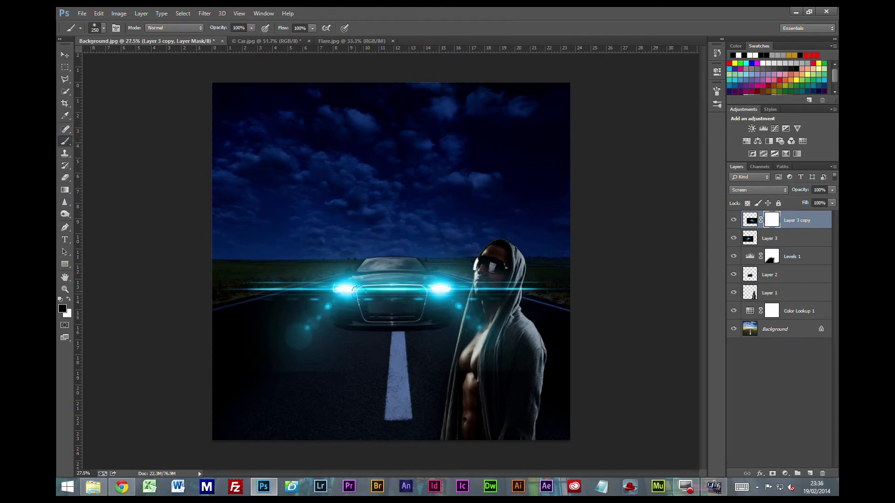
{"action": "mouse_move", "coordinate": [502, 276]}
{"action": "left_mouse_down"}
{"action": "mouse_move", "coordinate": [563, 281]}
{"action": "mouse_move", "coordinate": [520, 274]}
{"action": "mouse_move", "coordinate": [501, 292]}
{"action": "mouse_move", "coordinate": [480, 285]}
{"action": "left_mouse_up"}
{"action": "scroll", "coordinate": [473, 293], "scroll_direction": "up", "scroll_amount": 2}
{"action": "scroll", "coordinate": [478, 308], "scroll_direction": "up", "scroll_amount": 1}
Paint out the flare glow on the man's neck, chin, hood and the lower-left road
{"action": "mouse_move", "coordinate": [480, 318]}
{"action": "left_mouse_down"}
{"action": "mouse_move", "coordinate": [489, 331]}
{"action": "mouse_move", "coordinate": [480, 345]}
{"action": "mouse_move", "coordinate": [469, 330]}
{"action": "mouse_move", "coordinate": [445, 421]}
{"action": "mouse_move", "coordinate": [470, 334]}
{"action": "left_mouse_up"}
{"action": "left_click_drag", "start_coordinate": [470, 302], "coordinate": [474, 283]}
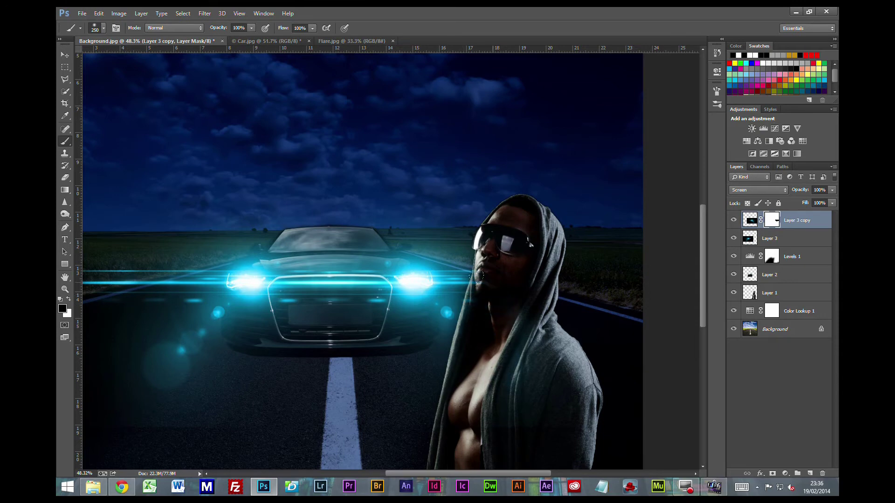
{"action": "left_click_drag", "start_coordinate": [475, 279], "coordinate": [469, 266]}
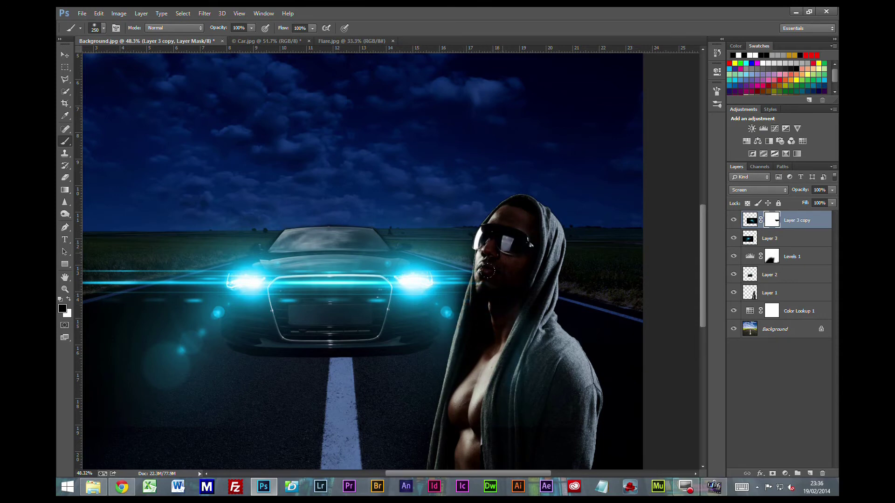
{"action": "left_click_drag", "start_coordinate": [522, 322], "coordinate": [483, 410]}
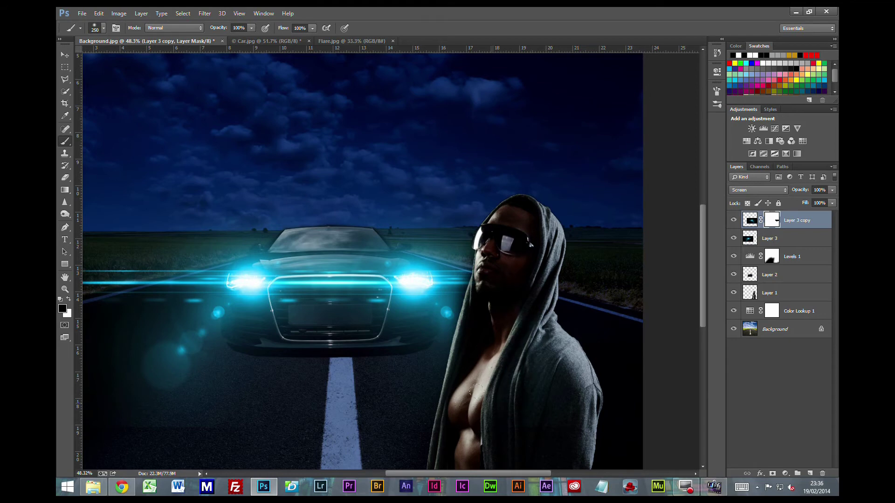
{"action": "scroll", "coordinate": [403, 423], "scroll_direction": "down", "scroll_amount": 4}
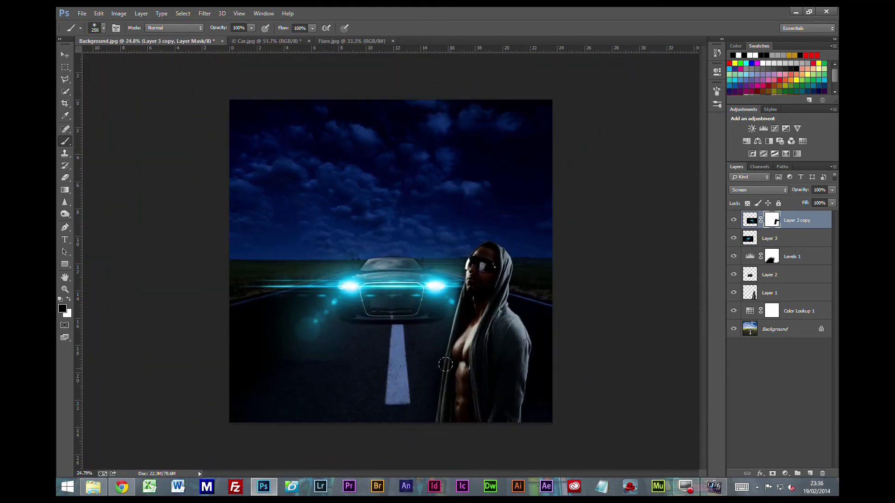
{"action": "mouse_move", "coordinate": [320, 368]}
{"action": "left_mouse_down"}
{"action": "mouse_move", "coordinate": [294, 373]}
{"action": "mouse_move", "coordinate": [335, 383]}
{"action": "mouse_move", "coordinate": [273, 377]}
{"action": "mouse_move", "coordinate": [264, 321]}
{"action": "mouse_move", "coordinate": [263, 362]}
{"action": "left_mouse_up"}
Add a layer mask to Layer 3 and set the brush opacity to 22%
{"action": "left_click", "coordinate": [777, 240]}
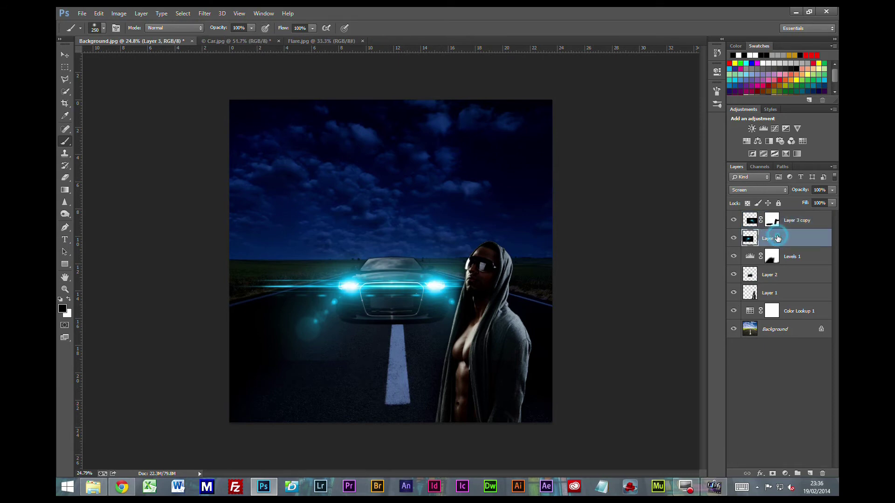
{"action": "left_click", "coordinate": [773, 474]}
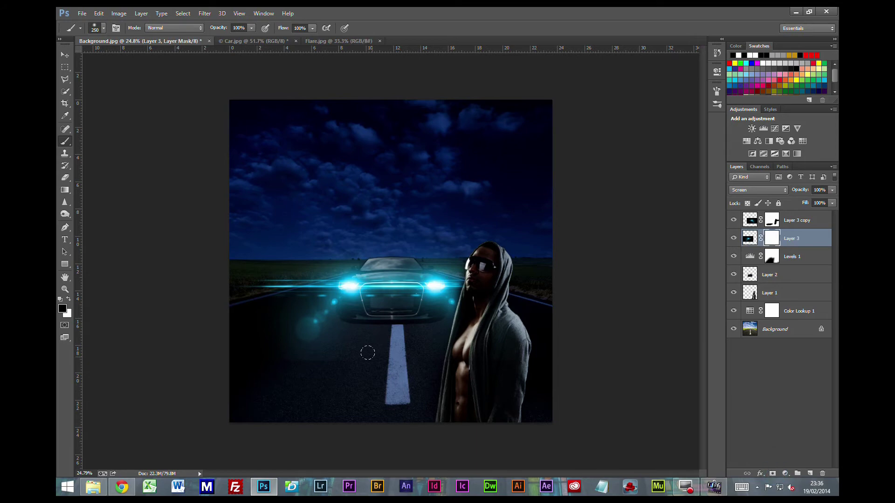
{"action": "left_click", "coordinate": [249, 28]}
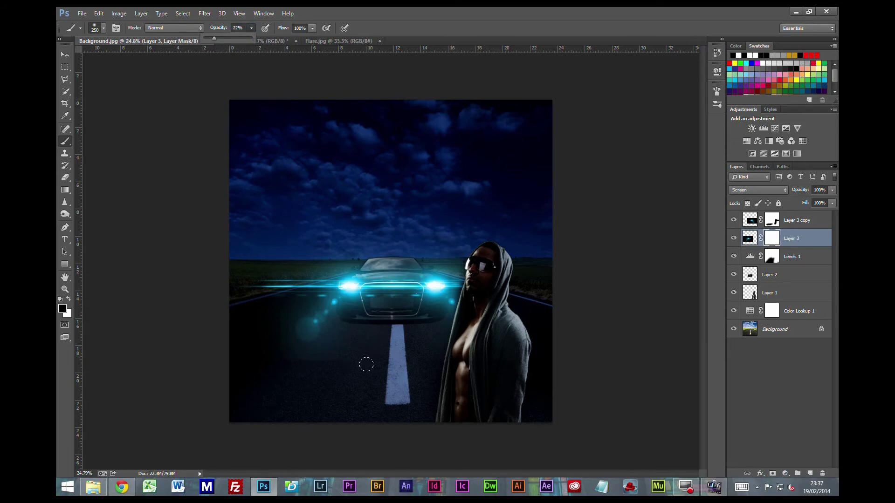
{"action": "left_click", "coordinate": [343, 360]}
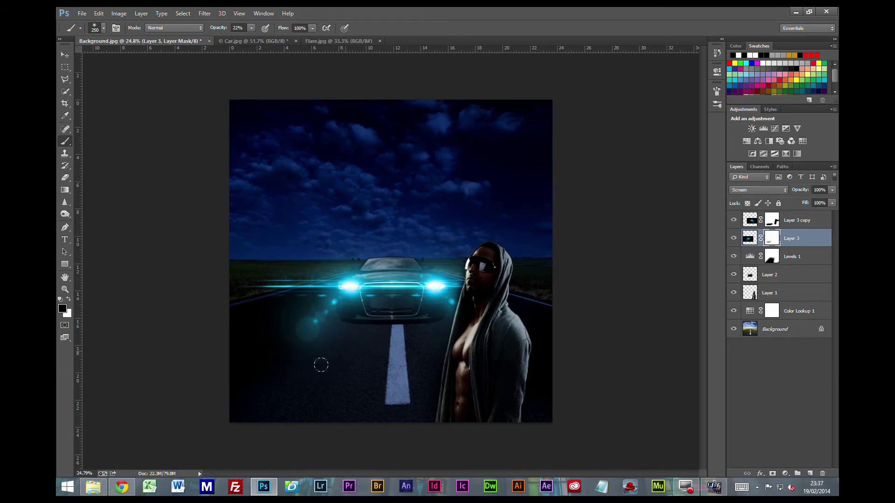
Try soft black strokes on the road in Layer 3's mask, undoing each one
{"action": "left_click", "coordinate": [340, 360]}
{"action": "key", "text": "ctrl+z"}
{"action": "left_click", "coordinate": [290, 382]}
{"action": "key", "text": "ctrl+z"}
Clip a new Levels 2 to Layer 3 copy, with black input 12 and midtones 0.97
{"action": "left_click", "coordinate": [765, 409]}
{"action": "left_click", "coordinate": [764, 128]}
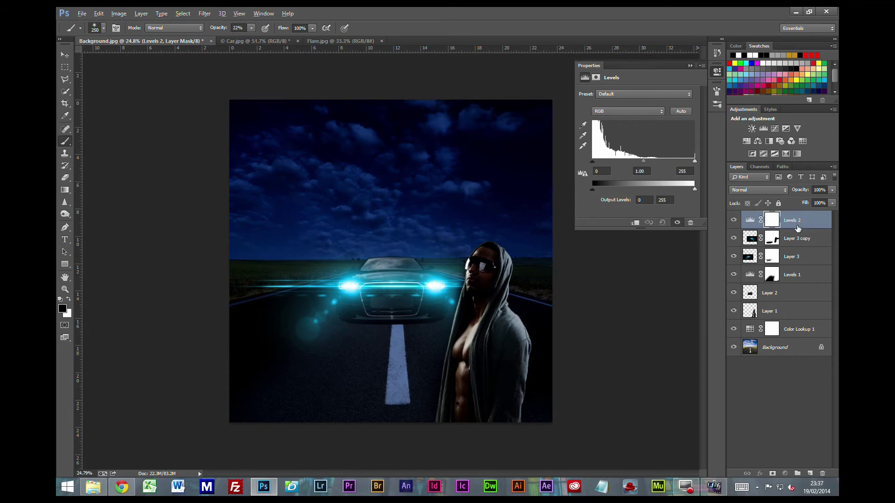
{"action": "left_click", "coordinate": [794, 229], "text": "alt"}
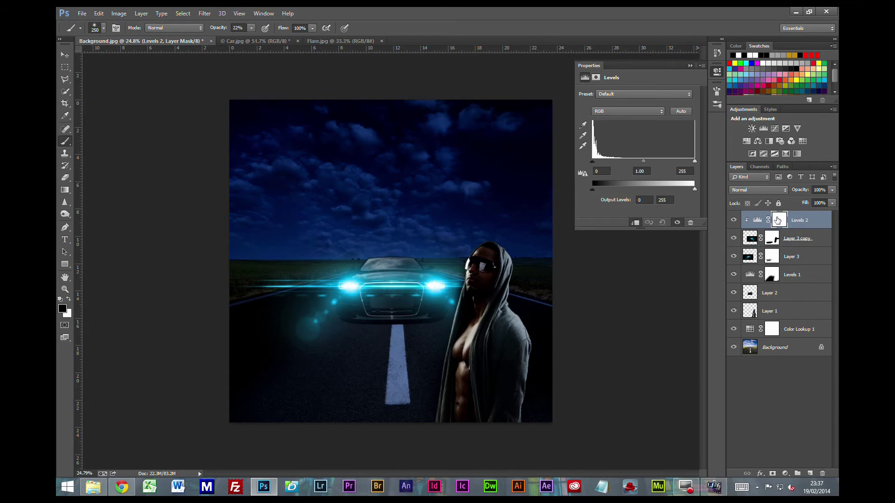
{"action": "left_click_drag", "start_coordinate": [593, 163], "coordinate": [597, 163]}
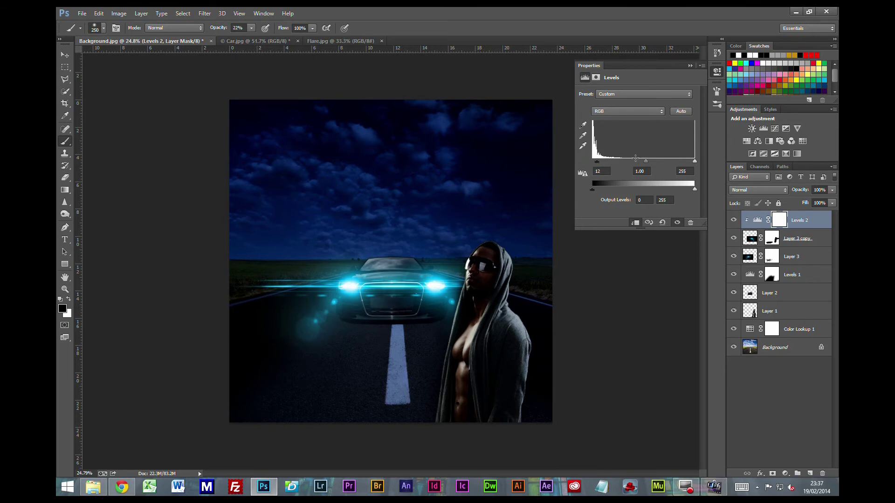
{"action": "left_click_drag", "start_coordinate": [645, 162], "coordinate": [646, 163]}
Clip a new Levels 3 to Layer 3, with black input 13 and midtones 1.04
{"action": "left_click", "coordinate": [786, 260]}
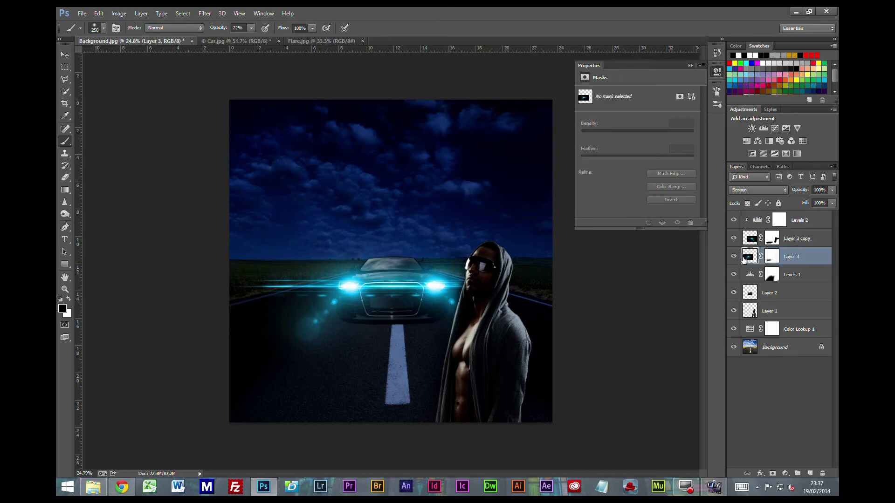
{"action": "left_click", "coordinate": [763, 129]}
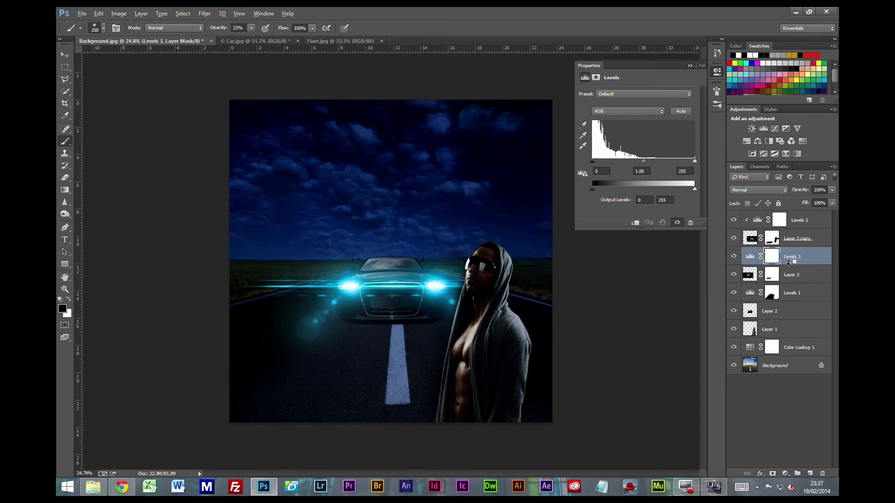
{"action": "left_click", "coordinate": [789, 266], "text": "alt"}
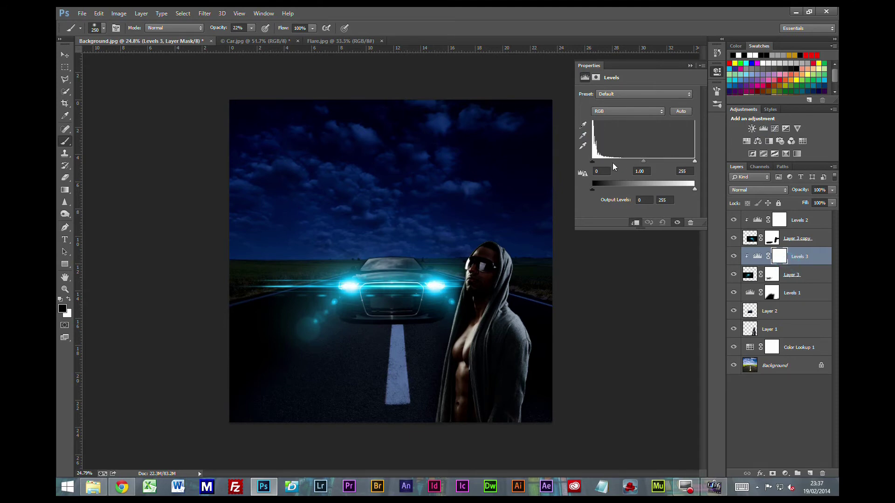
{"action": "left_click_drag", "start_coordinate": [593, 162], "coordinate": [593, 161]}
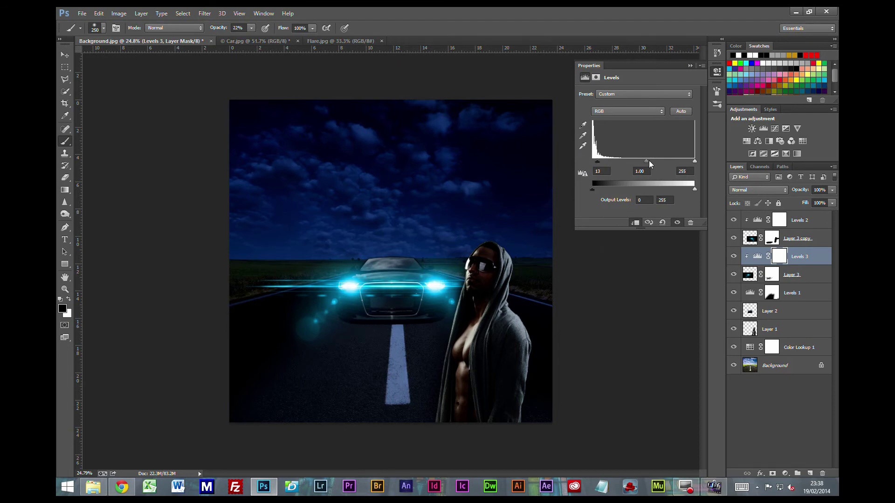
{"action": "left_click_drag", "start_coordinate": [647, 163], "coordinate": [646, 165]}
{"action": "left_click", "coordinate": [794, 434]}
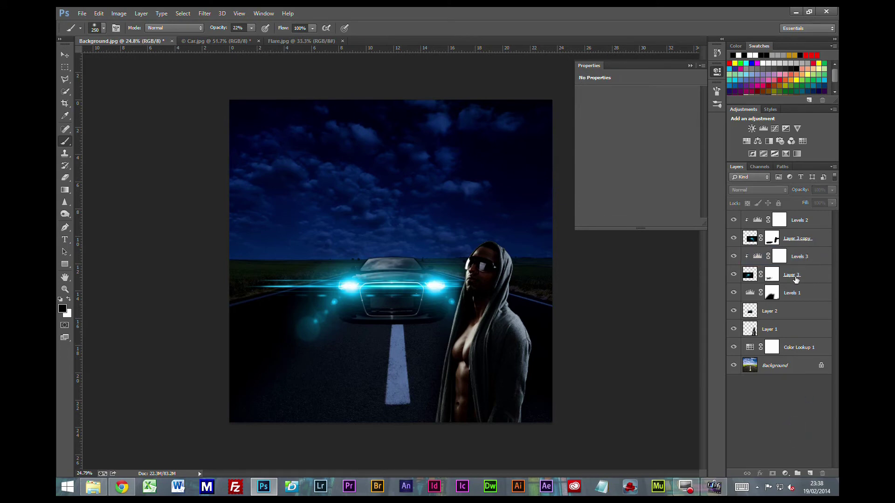
Group the four flare layers into a folder named Headlights
{"action": "left_click", "coordinate": [803, 239]}
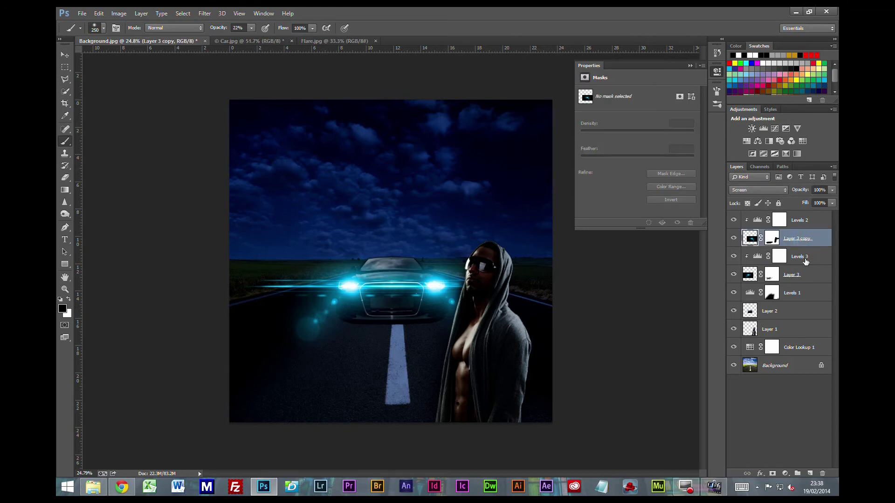
{"action": "left_click", "coordinate": [799, 222]}
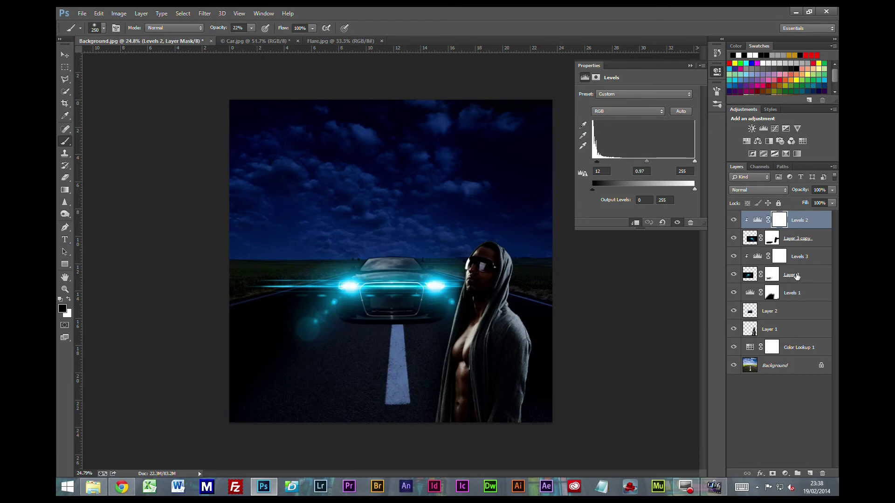
{"action": "left_click", "coordinate": [797, 276], "text": "shift"}
{"action": "left_click_drag", "start_coordinate": [796, 276], "coordinate": [797, 474]}
{"action": "double_click", "coordinate": [767, 217]}
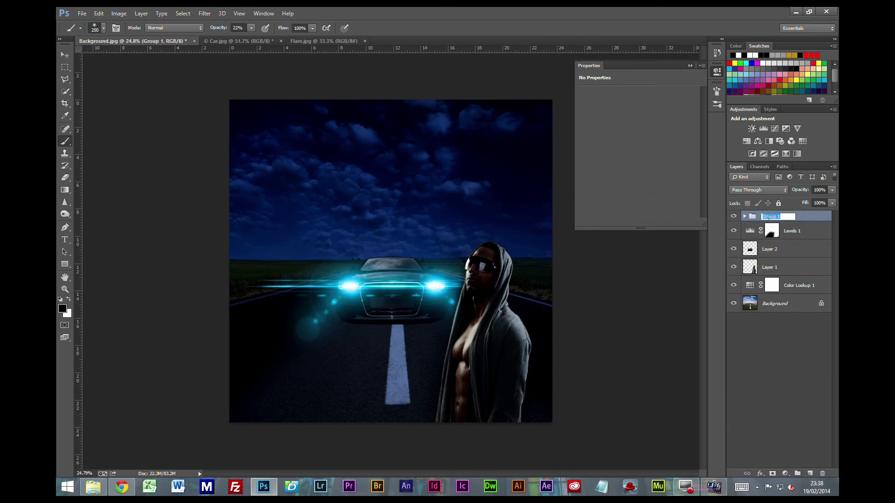
{"action": "type", "text": "Hea"}
{"action": "left_click", "coordinate": [771, 354]}
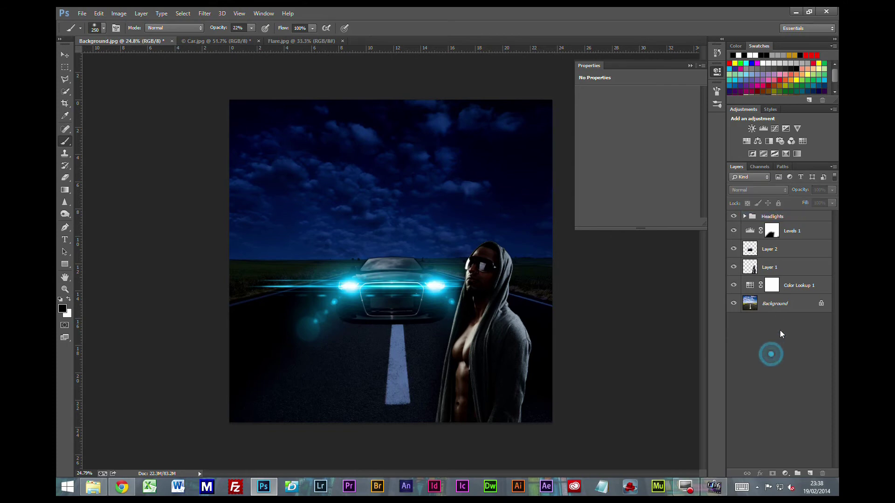
Rename Layer 1 to Dude and Layer 2 to Car
{"action": "left_click", "coordinate": [769, 269]}
{"action": "double_click", "coordinate": [769, 268]}
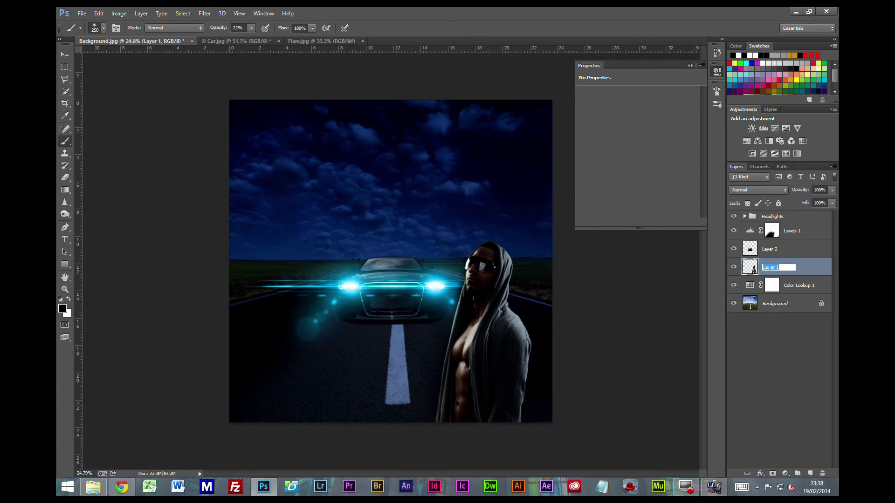
{"action": "type", "text": "Dude"}
{"action": "left_click", "coordinate": [766, 250]}
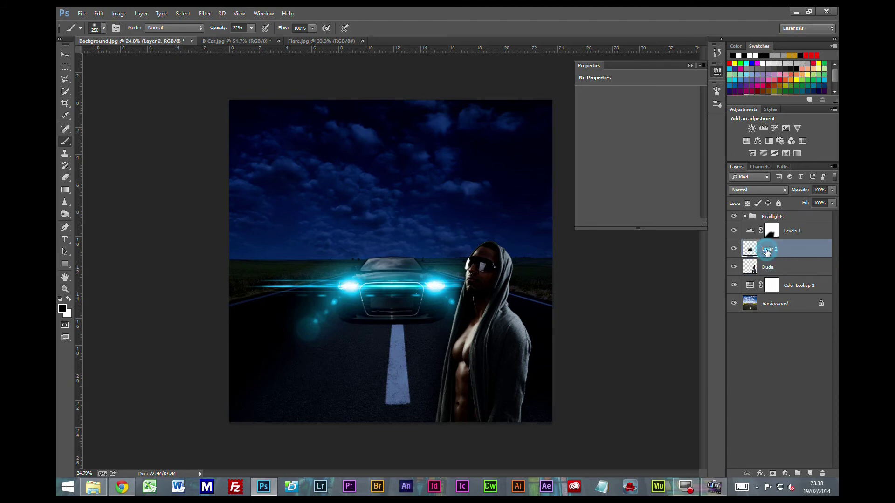
{"action": "double_click", "coordinate": [768, 249]}
{"action": "type", "text": "Car"}
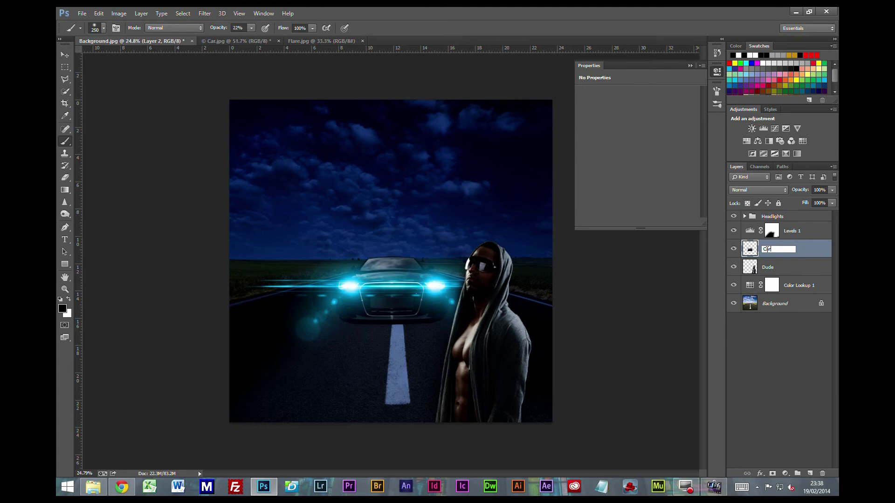
{"action": "left_click", "coordinate": [791, 287]}
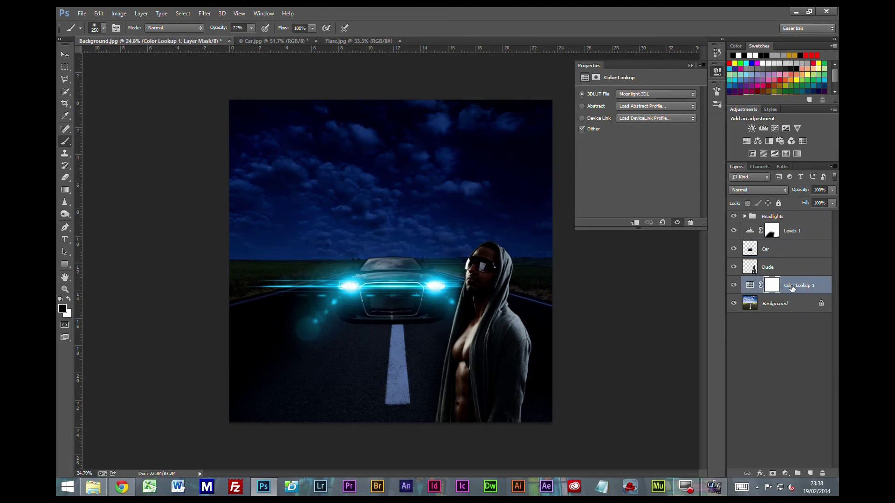
Rename Color Lookup 1 to Nightime filter and Levels 1 to Light Spill
{"action": "double_click", "coordinate": [791, 287]}
{"action": "type", "text": "Nightime filter"}
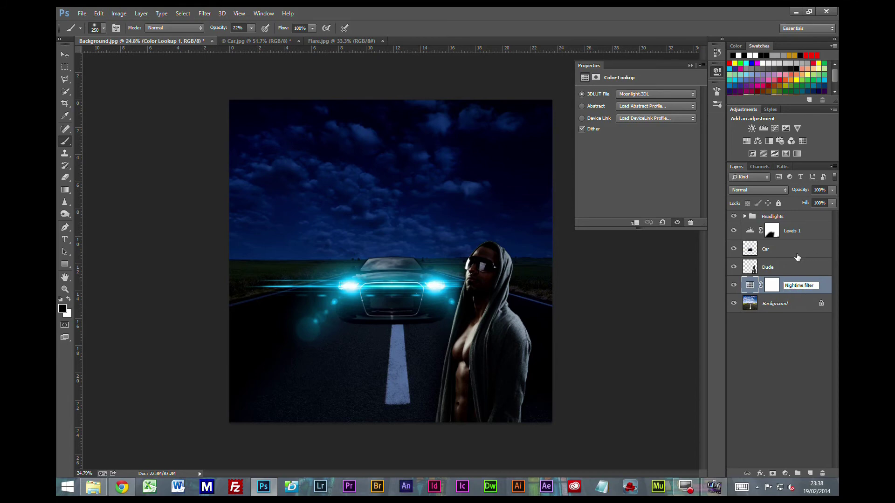
{"action": "left_click", "coordinate": [787, 232]}
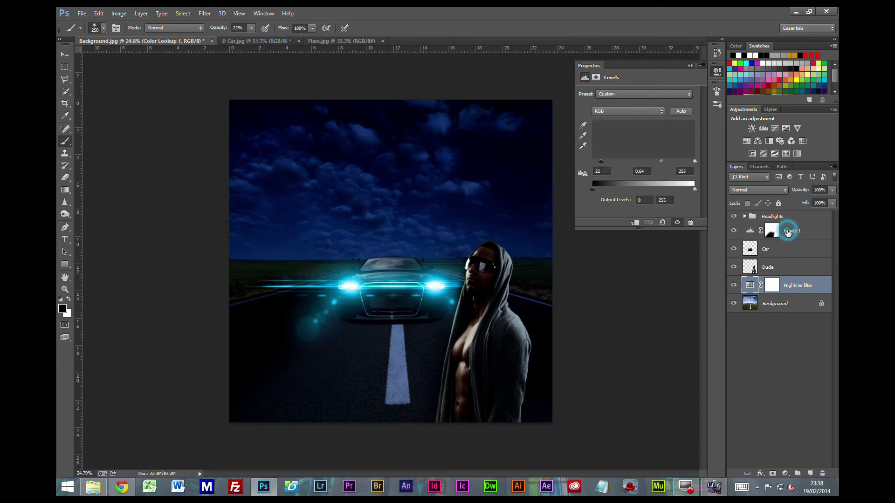
{"action": "double_click", "coordinate": [790, 231]}
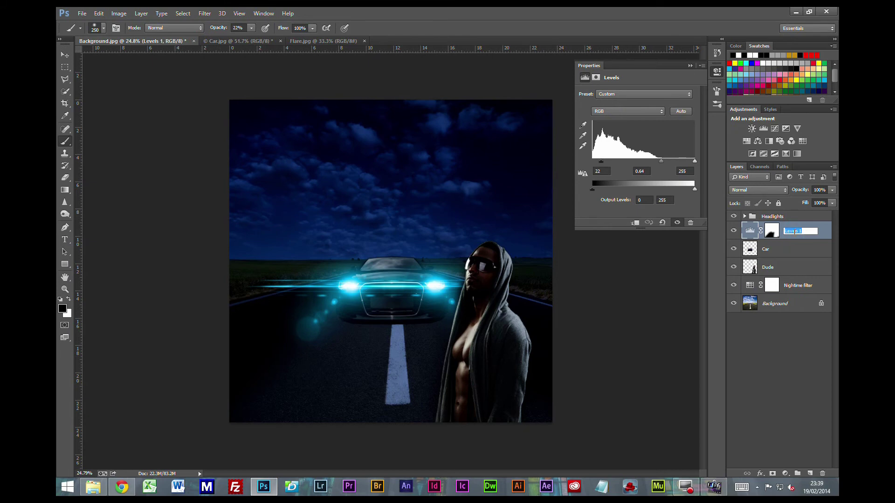
{"action": "type", "text": "Light Spill"}
{"action": "left_click", "coordinate": [773, 381]}
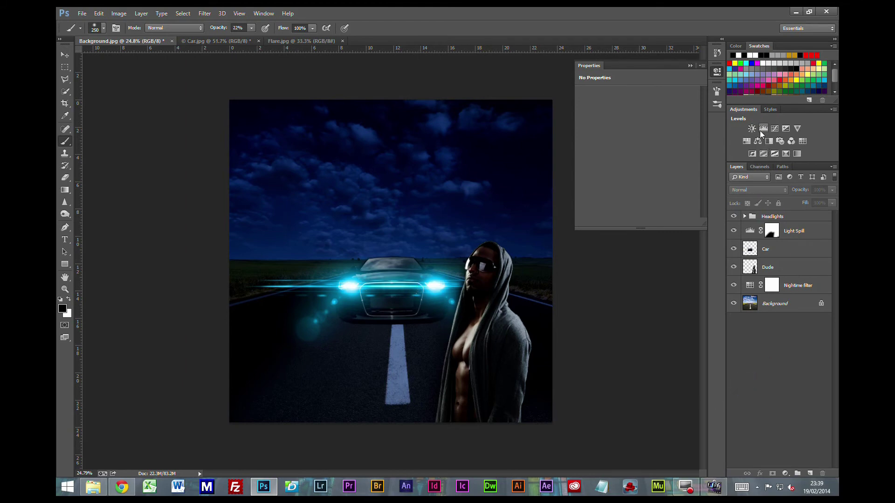
Add a Hue/Saturation 1 layer at the top with Saturation set to -100
{"action": "left_click", "coordinate": [749, 142]}
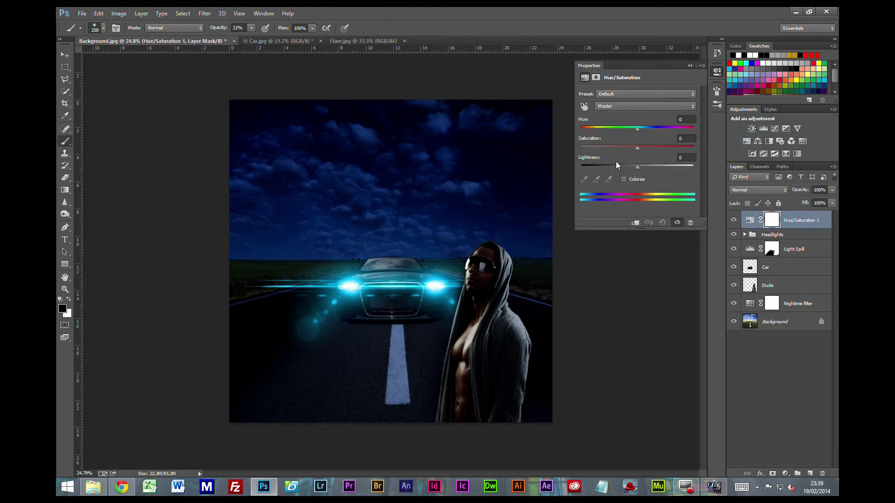
{"action": "left_click_drag", "start_coordinate": [637, 148], "coordinate": [569, 150]}
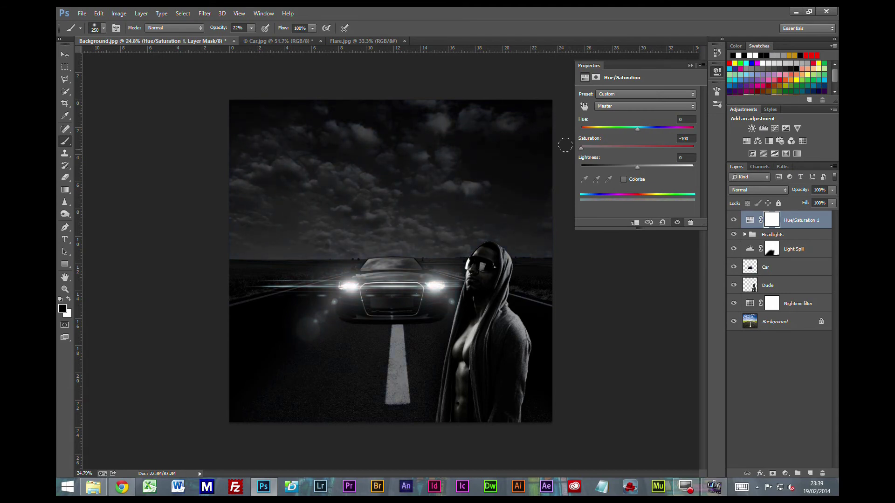
{"action": "left_click", "coordinate": [689, 65]}
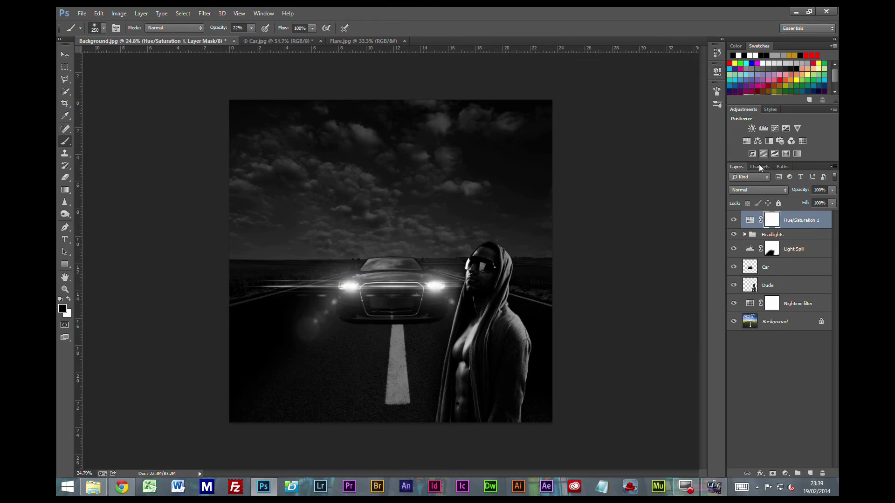
Add a Levels 4 layer at the top set to 10 / 0.90 / 255
{"action": "left_click", "coordinate": [762, 130]}
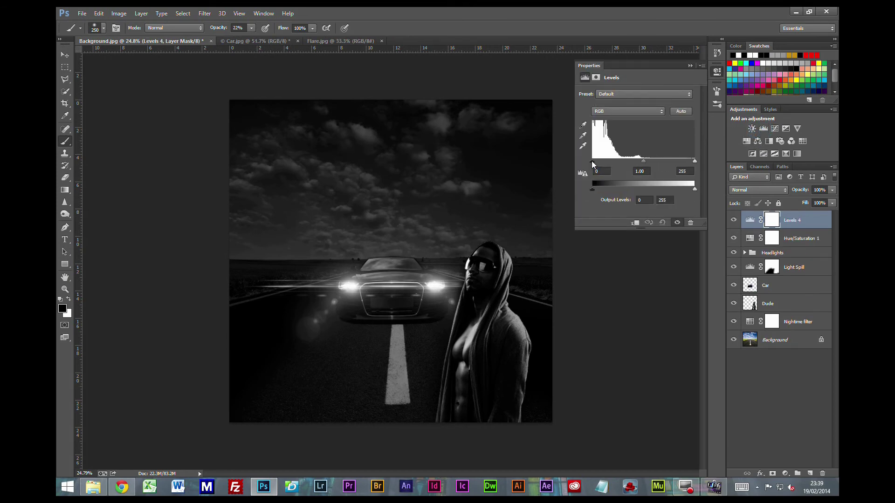
{"action": "left_click_drag", "start_coordinate": [592, 161], "coordinate": [650, 165]}
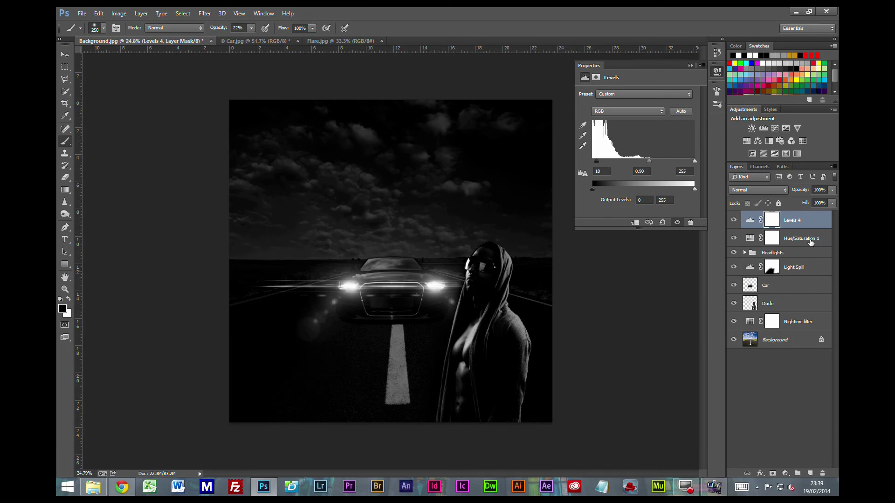
Move Dude above Levels 4 and clip a Hue/Saturation 2 at -100 saturation to it
{"action": "left_click", "coordinate": [775, 308]}
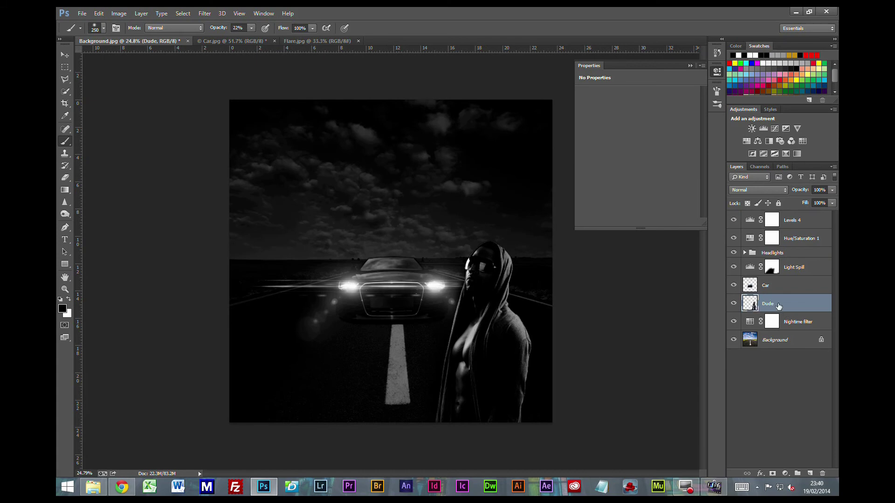
{"action": "left_click_drag", "start_coordinate": [778, 306], "coordinate": [796, 218]}
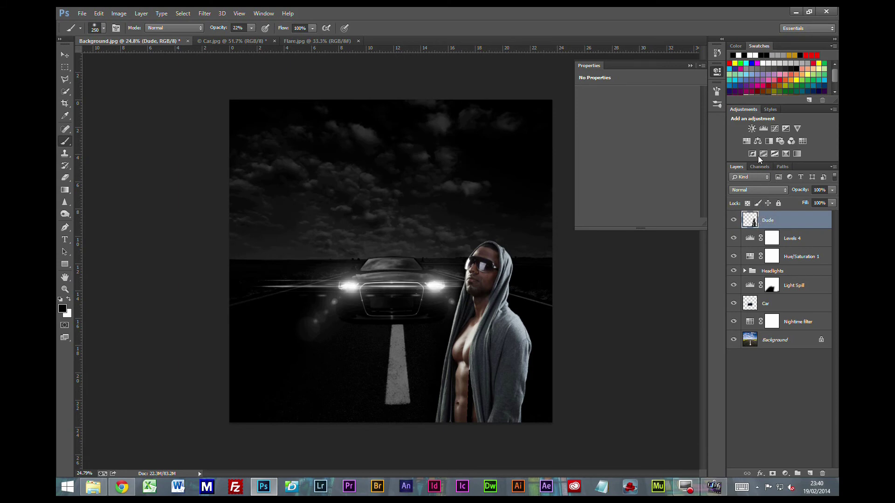
{"action": "left_click", "coordinate": [746, 141]}
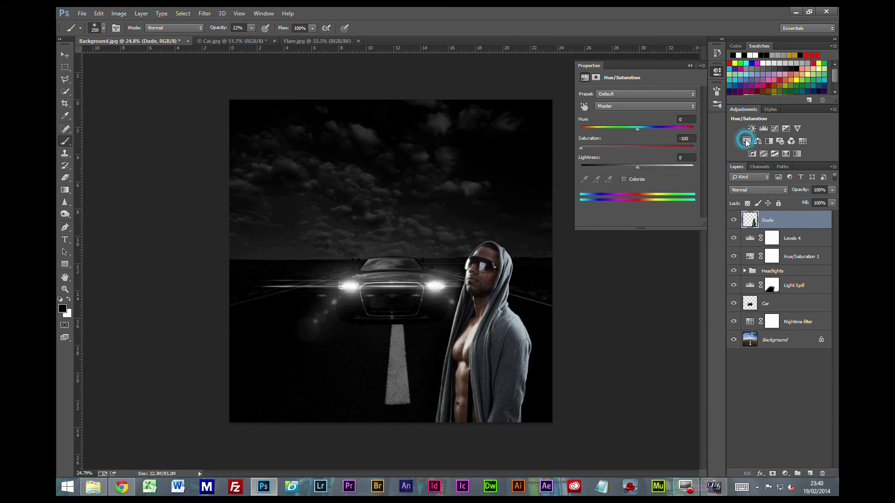
{"action": "mouse_move", "coordinate": [784, 231]}
{"action": "left_mouse_down"}
{"action": "mouse_move", "coordinate": [791, 237]}
{"action": "mouse_move", "coordinate": [789, 224]}
{"action": "left_mouse_up"}
{"action": "left_click", "coordinate": [789, 224], "text": "alt"}
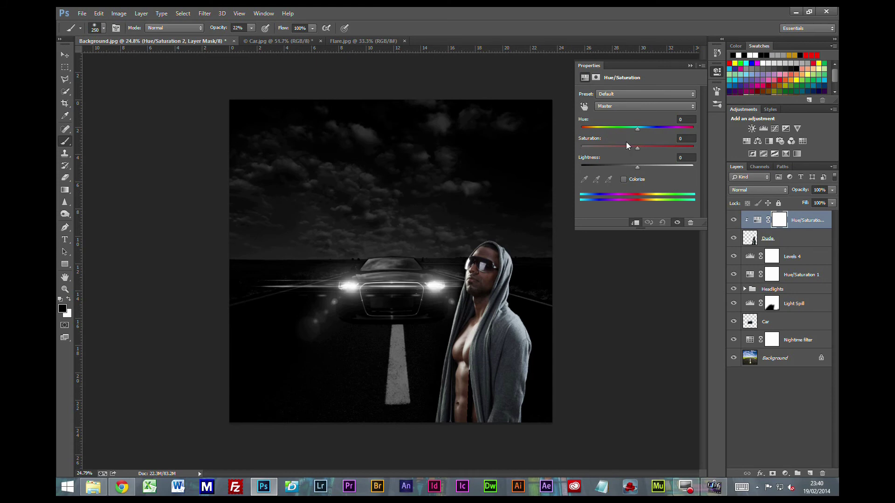
{"action": "left_click_drag", "start_coordinate": [640, 147], "coordinate": [578, 147]}
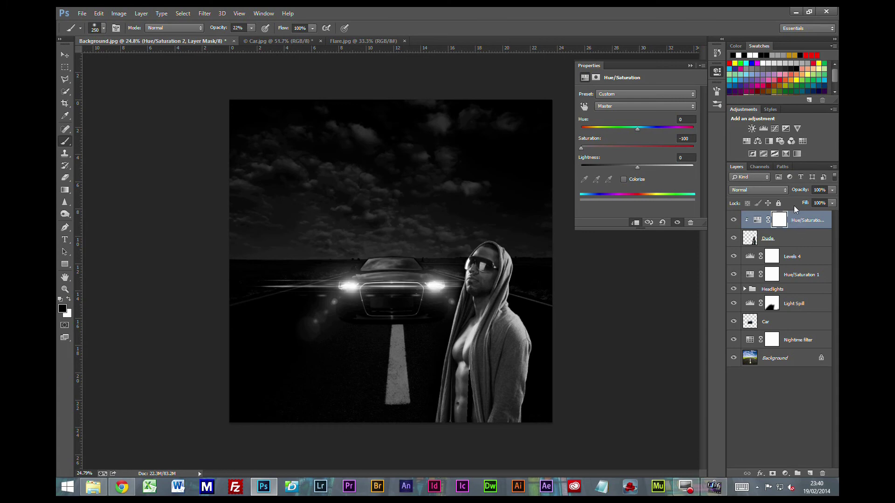
Clip a Levels 5 to Dude with black input 2 and midtones 0.66
{"action": "left_click", "coordinate": [764, 130]}
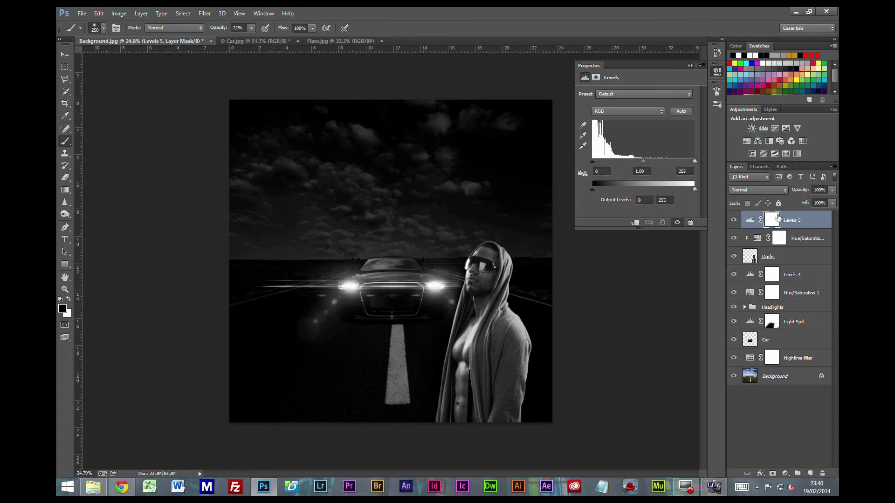
{"action": "left_click_drag", "start_coordinate": [594, 162], "coordinate": [595, 161]}
{"action": "left_click_drag", "start_coordinate": [797, 236], "coordinate": [798, 226]}
{"action": "left_click", "coordinate": [797, 227], "text": "alt"}
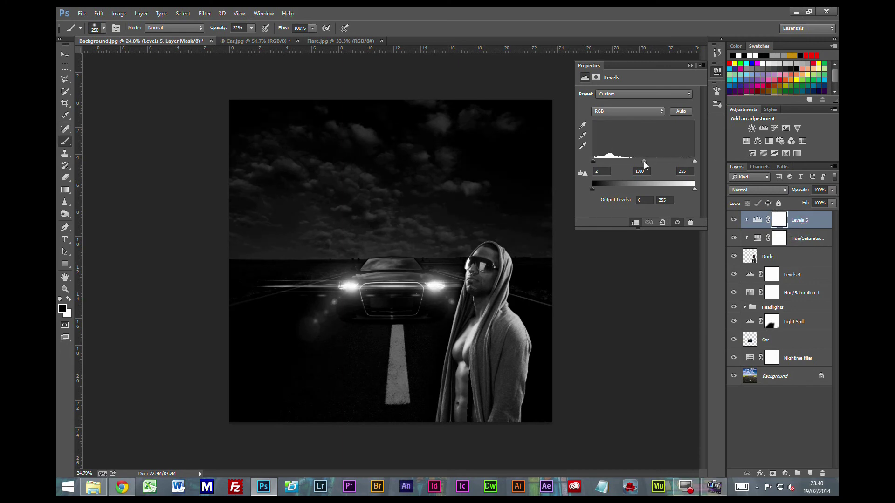
{"action": "mouse_move", "coordinate": [644, 161]}
{"action": "left_mouse_down"}
{"action": "mouse_move", "coordinate": [636, 163]}
{"action": "mouse_move", "coordinate": [655, 168]}
{"action": "left_mouse_up"}
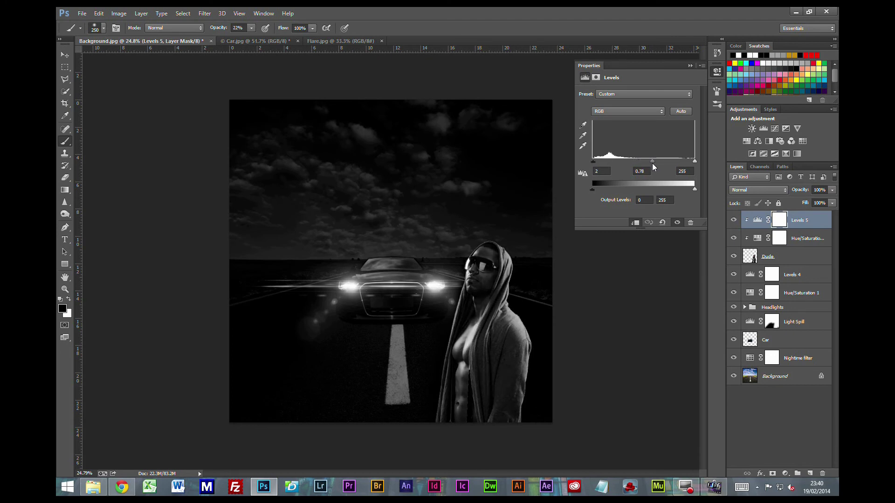
{"action": "left_click_drag", "start_coordinate": [652, 167], "coordinate": [650, 166]}
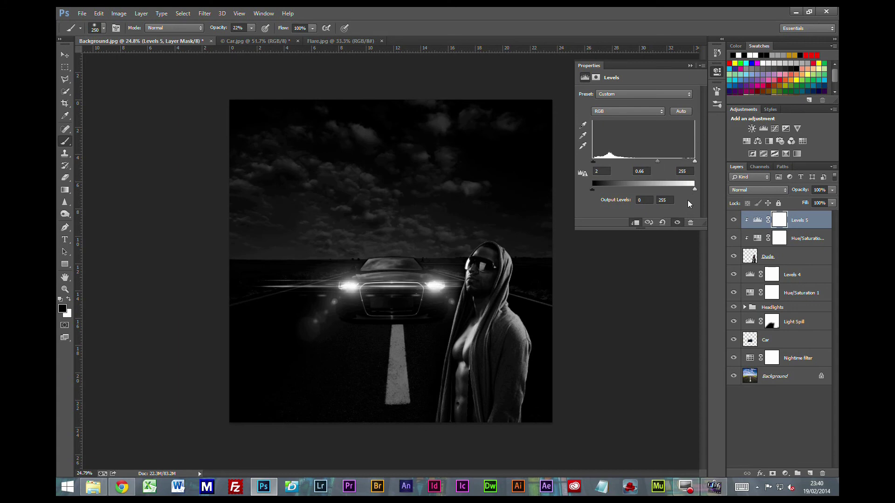
{"action": "left_click", "coordinate": [790, 417]}
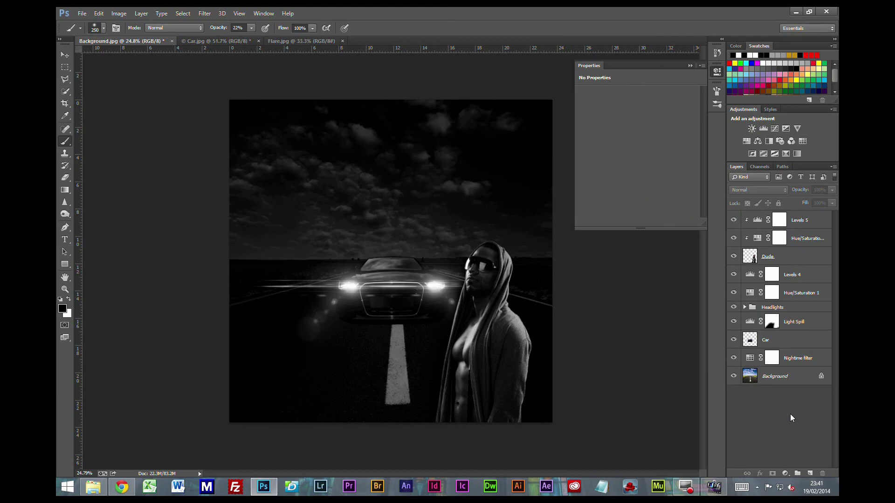
Stamp all visible layers into a merged Layer 4 and hide the layers beneath it
{"action": "left_click", "coordinate": [802, 219]}
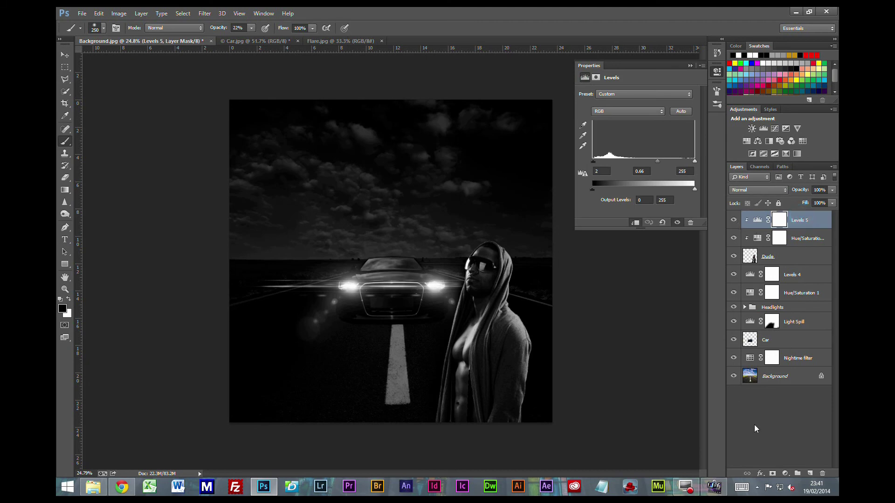
{"action": "key", "text": "ctrl+alt+shift+e"}
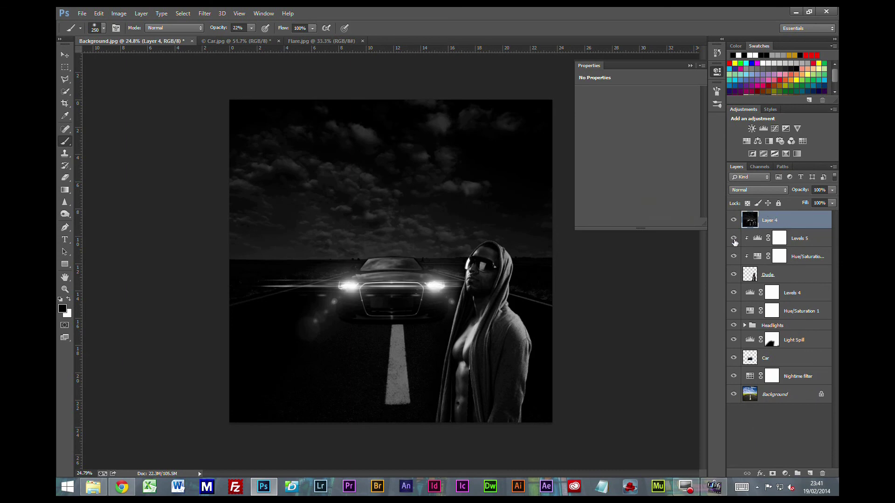
{"action": "left_click_drag", "start_coordinate": [734, 240], "coordinate": [732, 395]}
Duplicate Layer 4 and blend the copy in Soft Light at 11% opacity
{"action": "key", "text": "ctrl+j"}
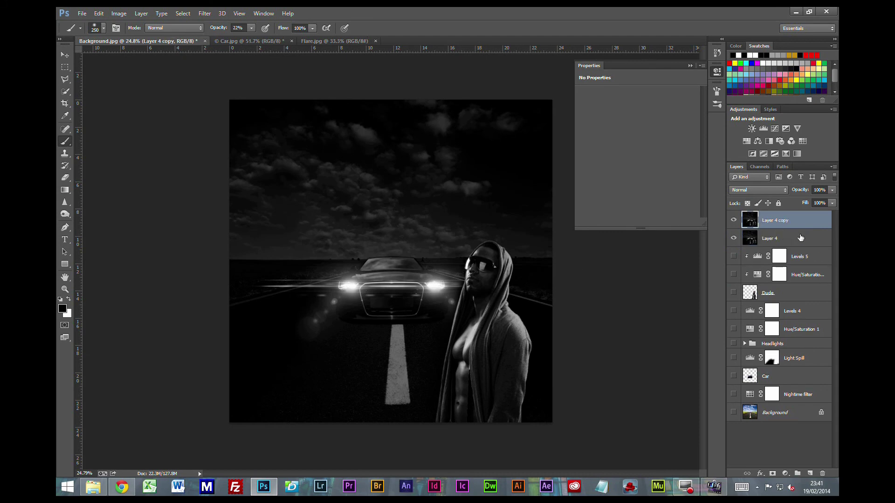
{"action": "left_click", "coordinate": [768, 192]}
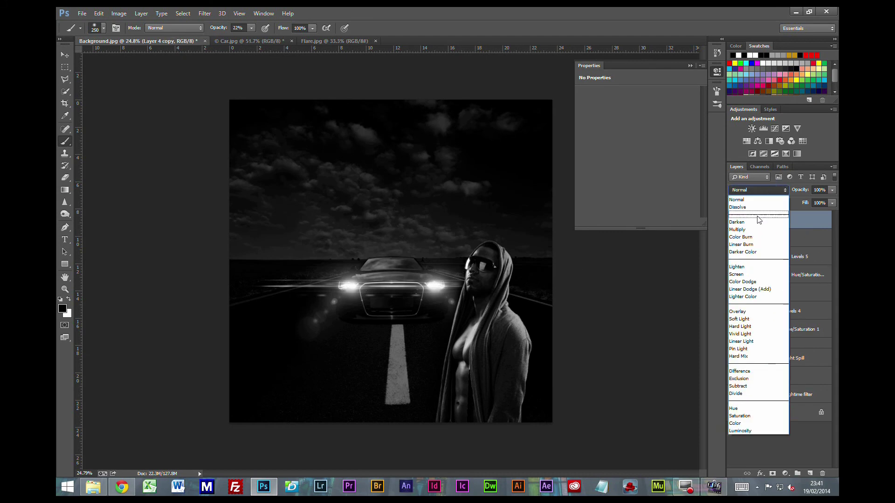
{"action": "left_click", "coordinate": [745, 320]}
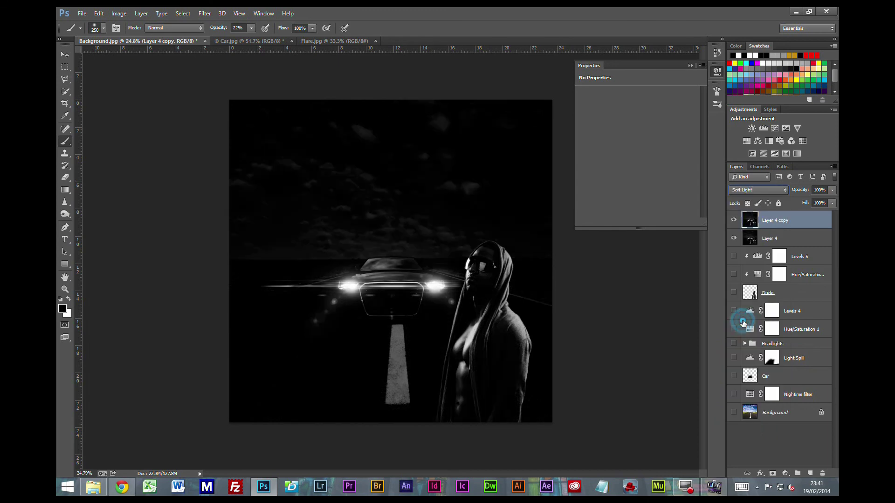
{"action": "left_click", "coordinate": [831, 203]}
{"action": "left_click_drag", "start_coordinate": [804, 202], "coordinate": [795, 202]}
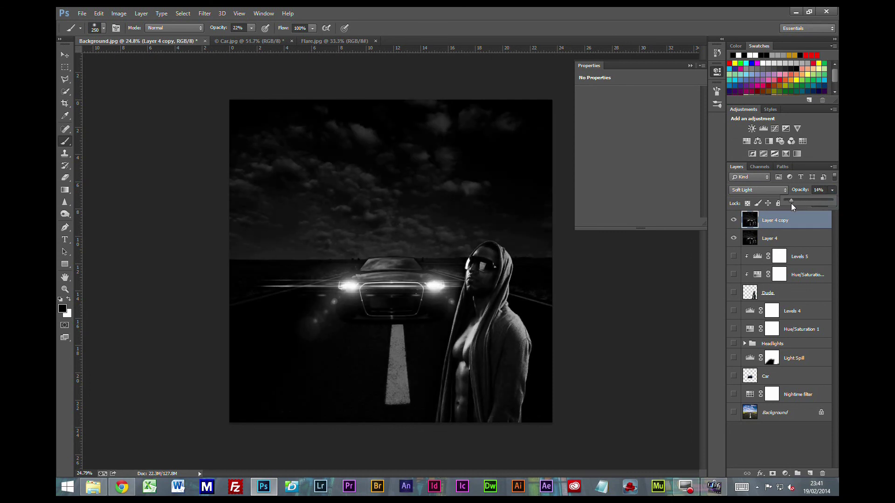
{"action": "left_click", "coordinate": [733, 220]}
{"action": "left_click", "coordinate": [733, 220]}
{"action": "left_click", "coordinate": [799, 238]}
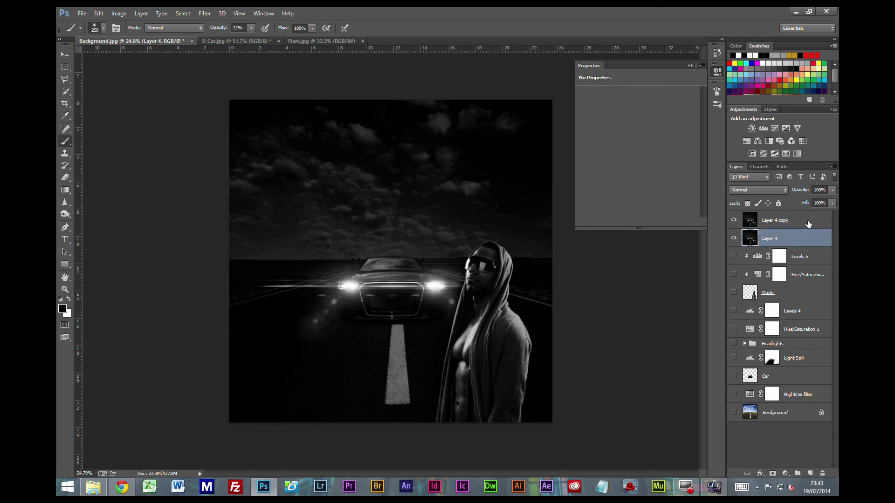